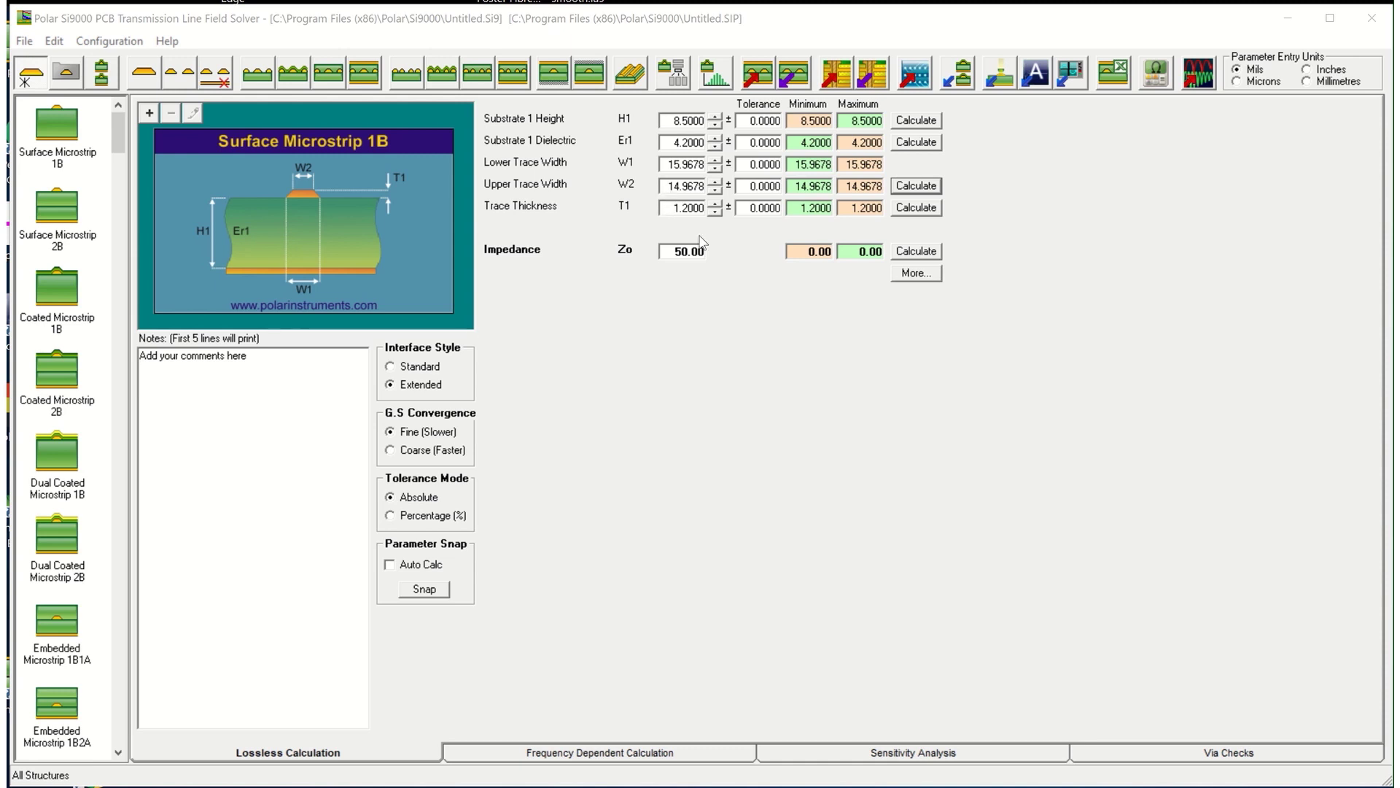
# - Confirm Surface Microstrip 1B calculates to 50 ohms and move to the Sensitivity Analysis page
pyautogui.click(898, 255)
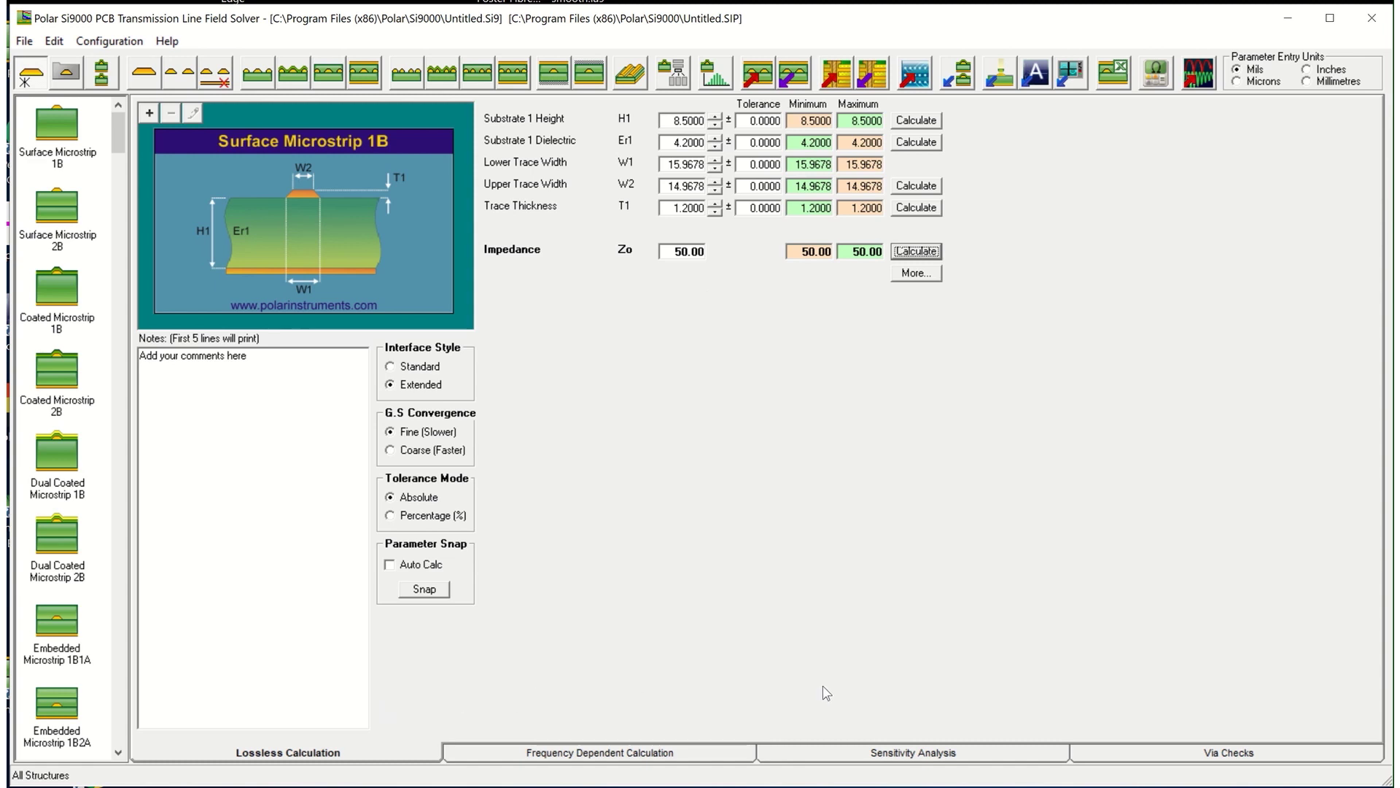
pyautogui.click(857, 760)
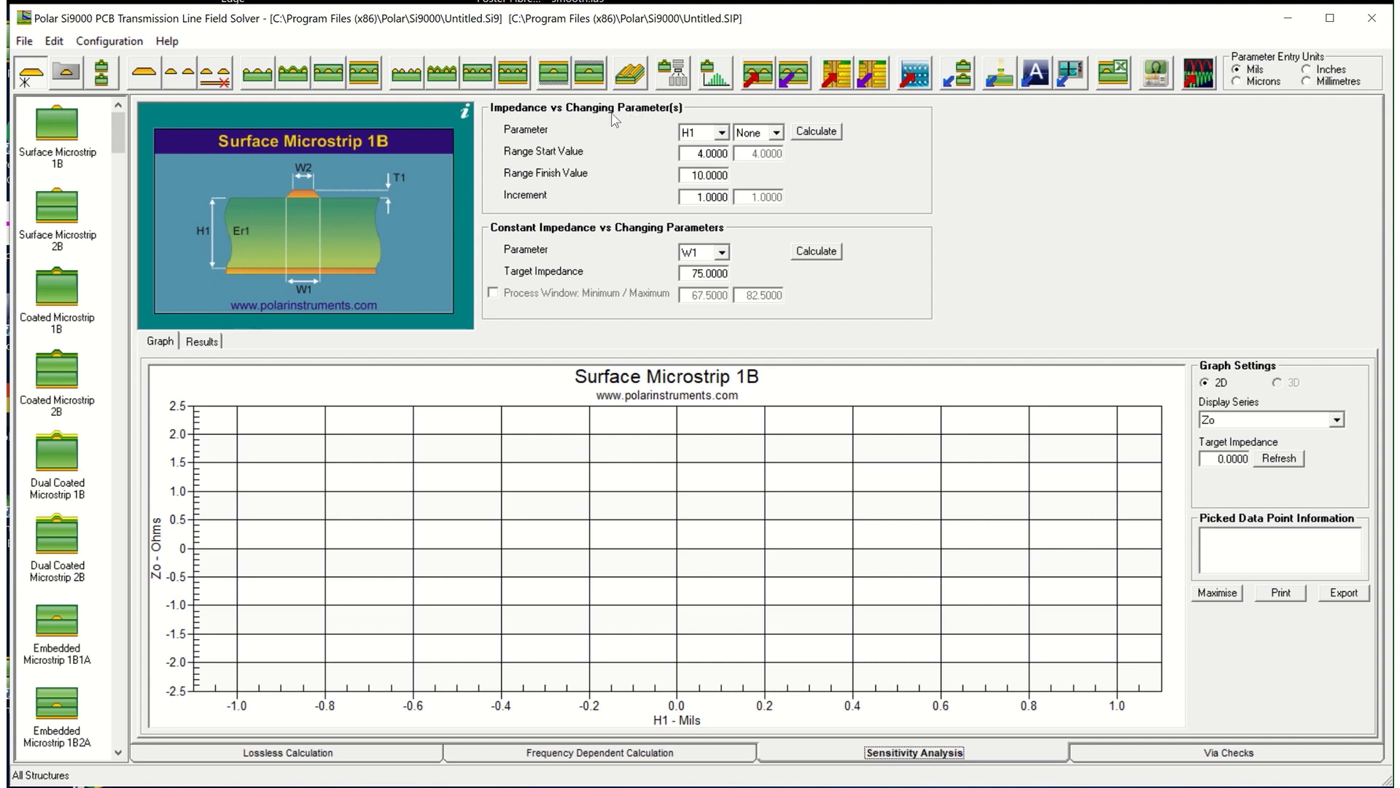
# - Keep H1 as the swept parameter over 4 to 10 mils in steps of 1
pyautogui.click(721, 133)
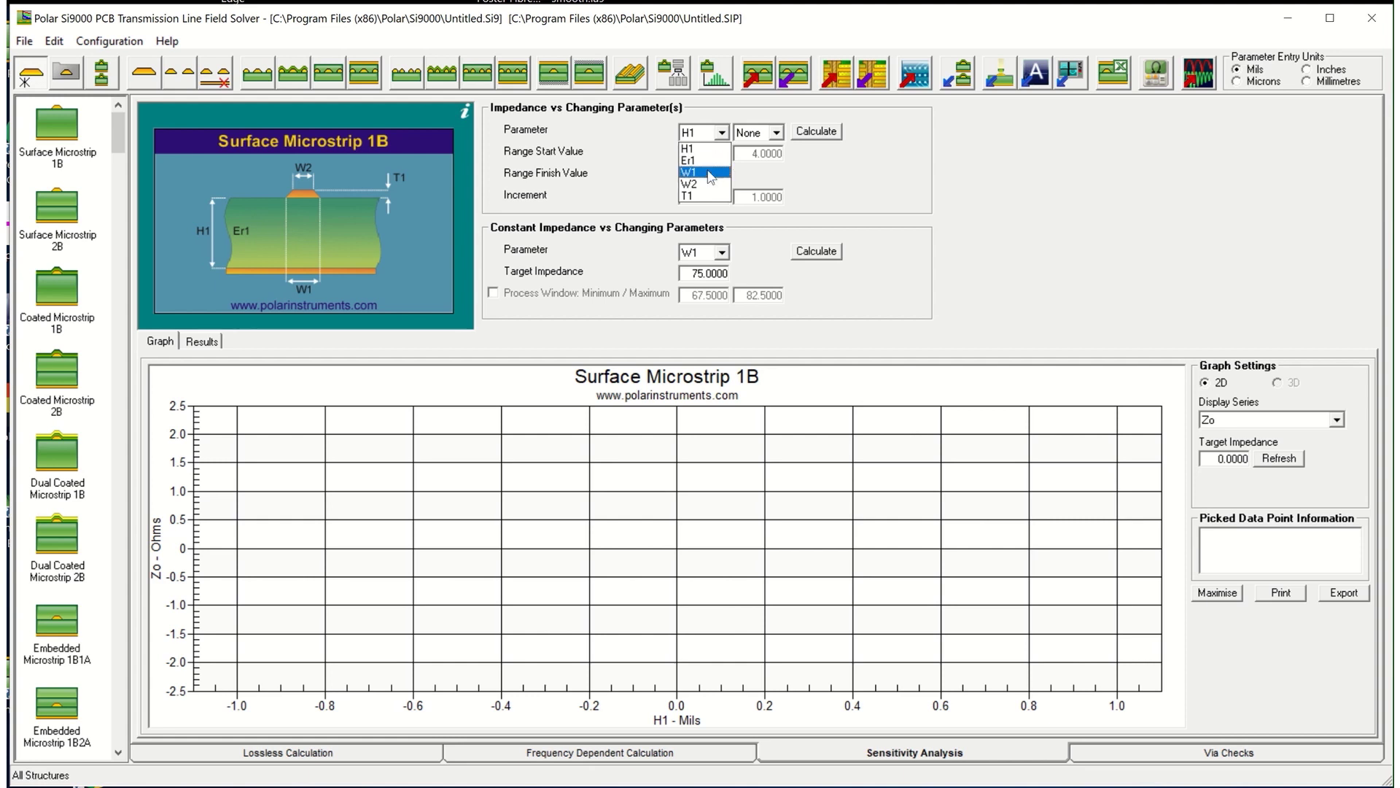
pyautogui.click(722, 137)
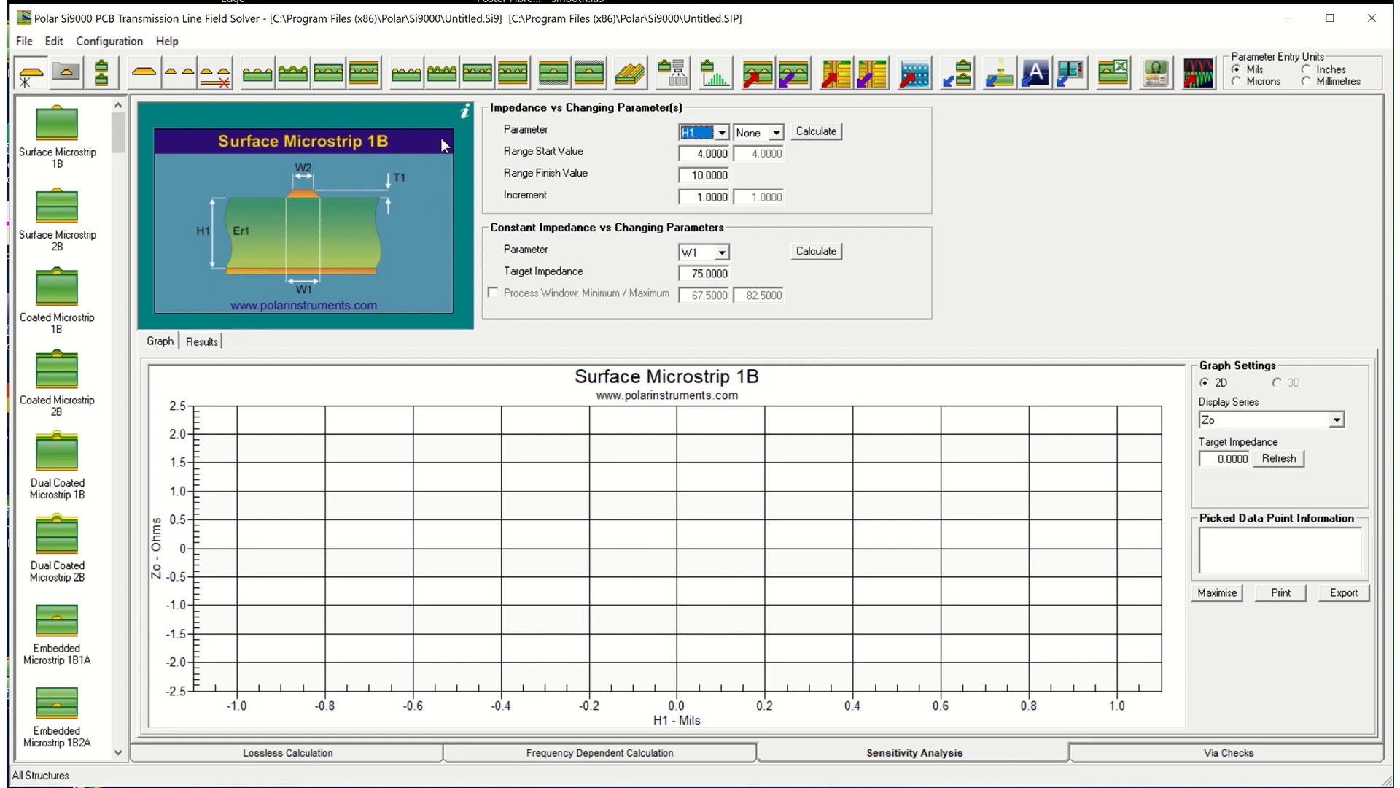
pyautogui.moveTo(463, 118)
# - Change the H1 range finish to 20 mils and recalculate the impedance curve
pyautogui.click(816, 132)
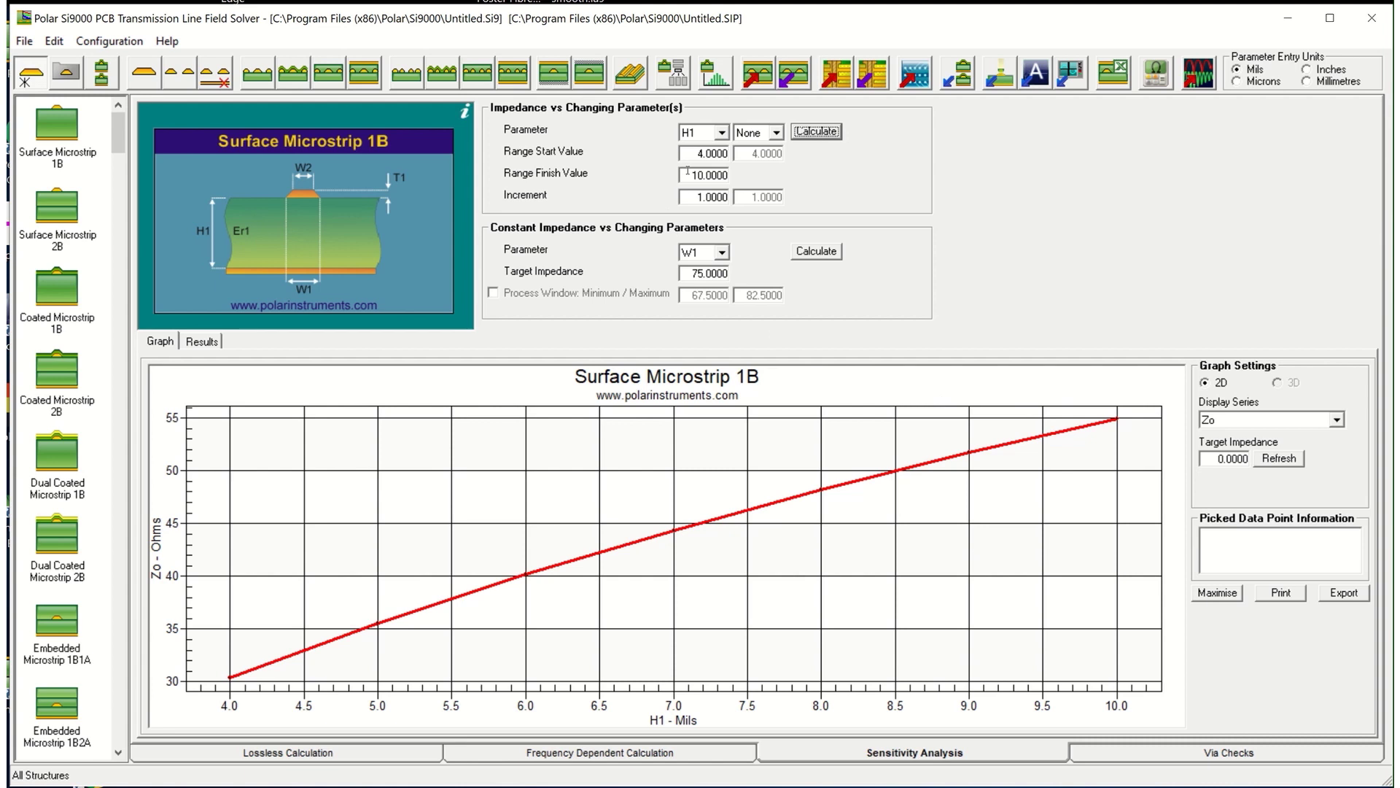
pyautogui.moveTo(687, 175); pyautogui.dragTo(734, 184)
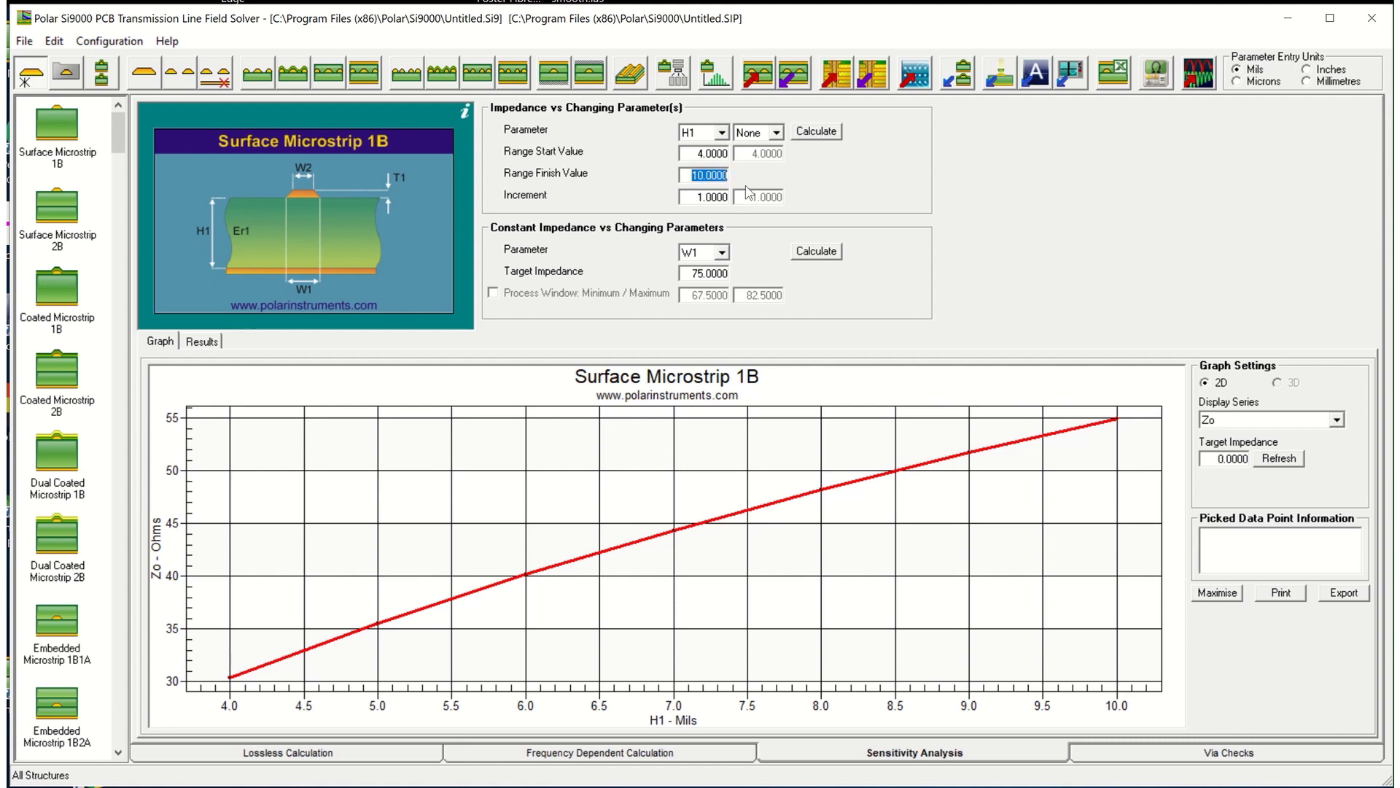
pyautogui.write('20')
pyautogui.click(816, 134)
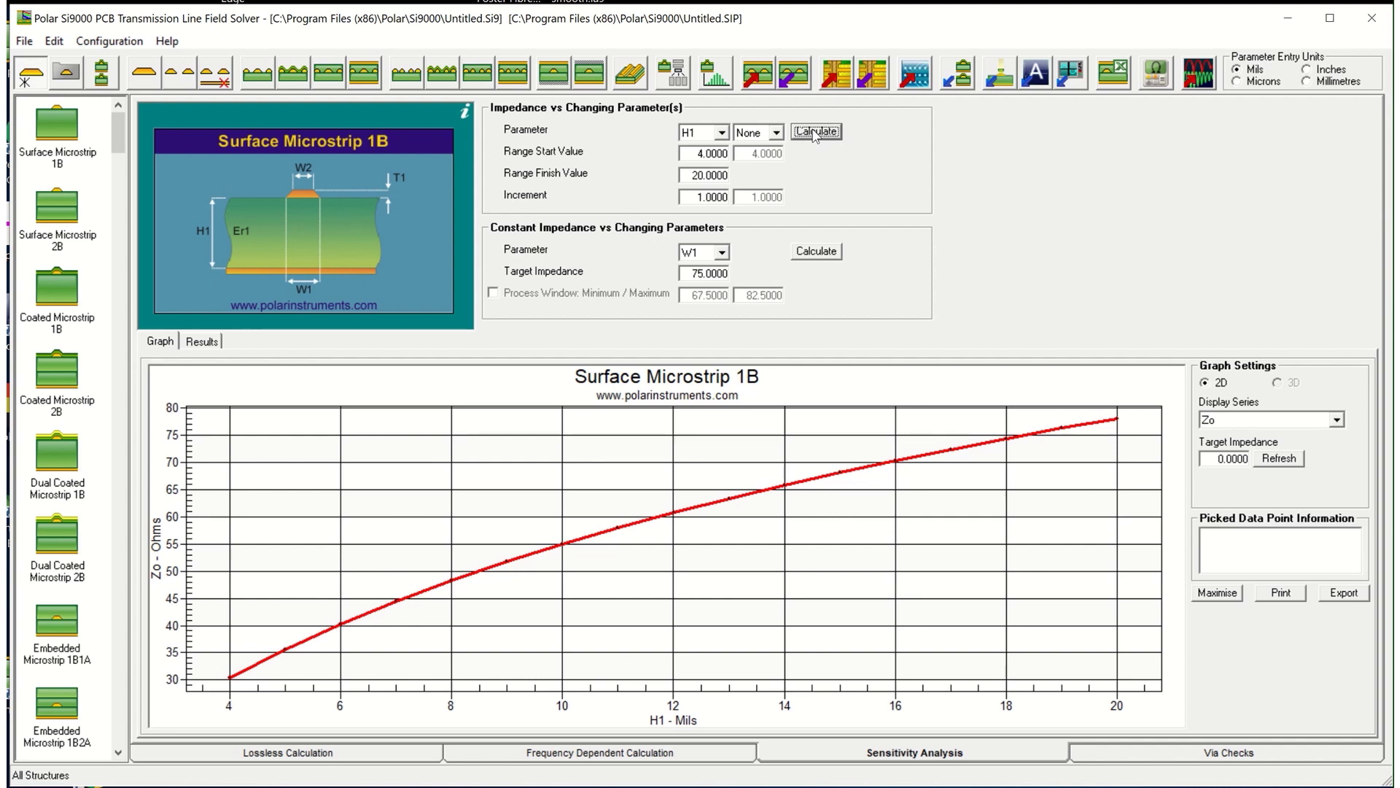
pyautogui.click(722, 134)
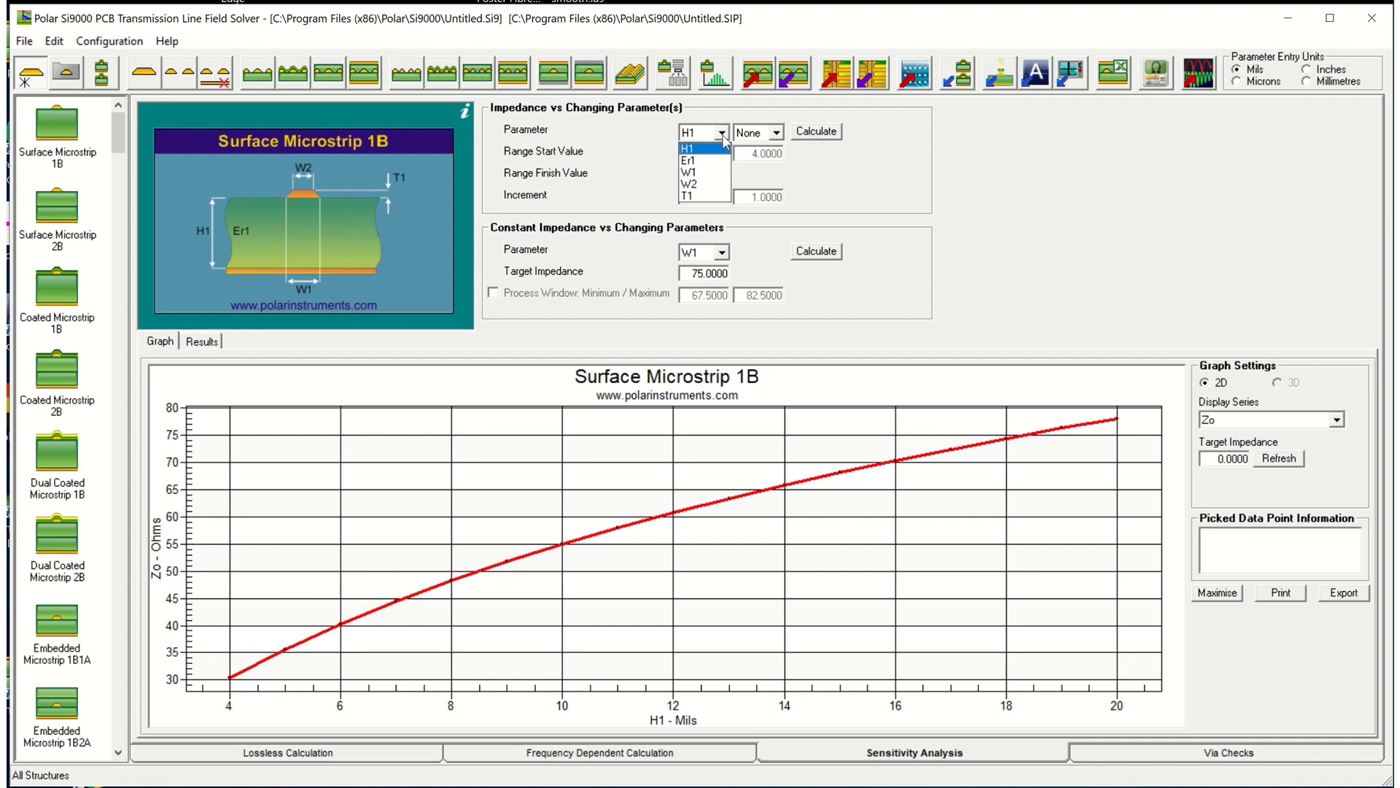
# - Sweep W1 from 10 to 20 mils in 0.5 mil increments and plot Zo
pyautogui.click(696, 172)
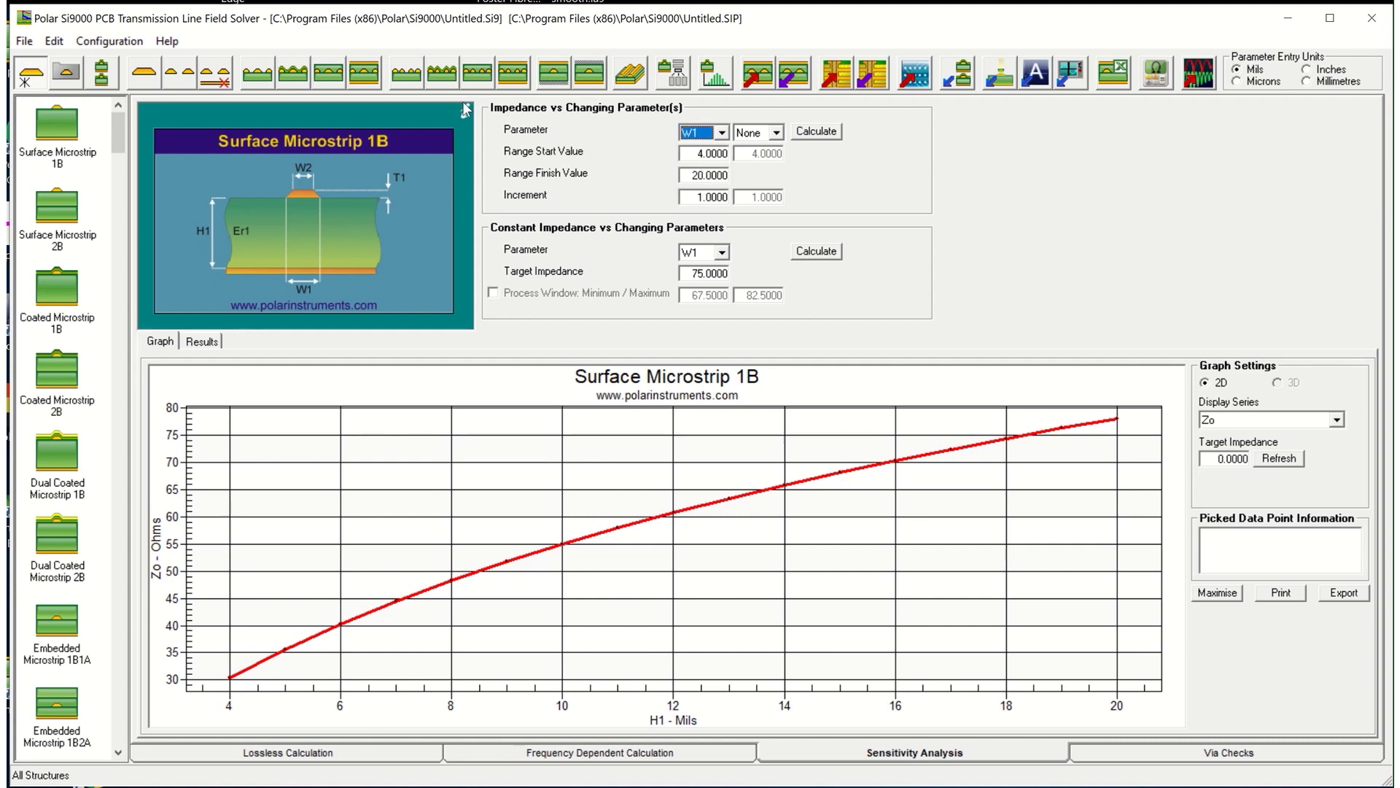
pyautogui.moveTo(466, 113)
pyautogui.doubleClick(690, 153)
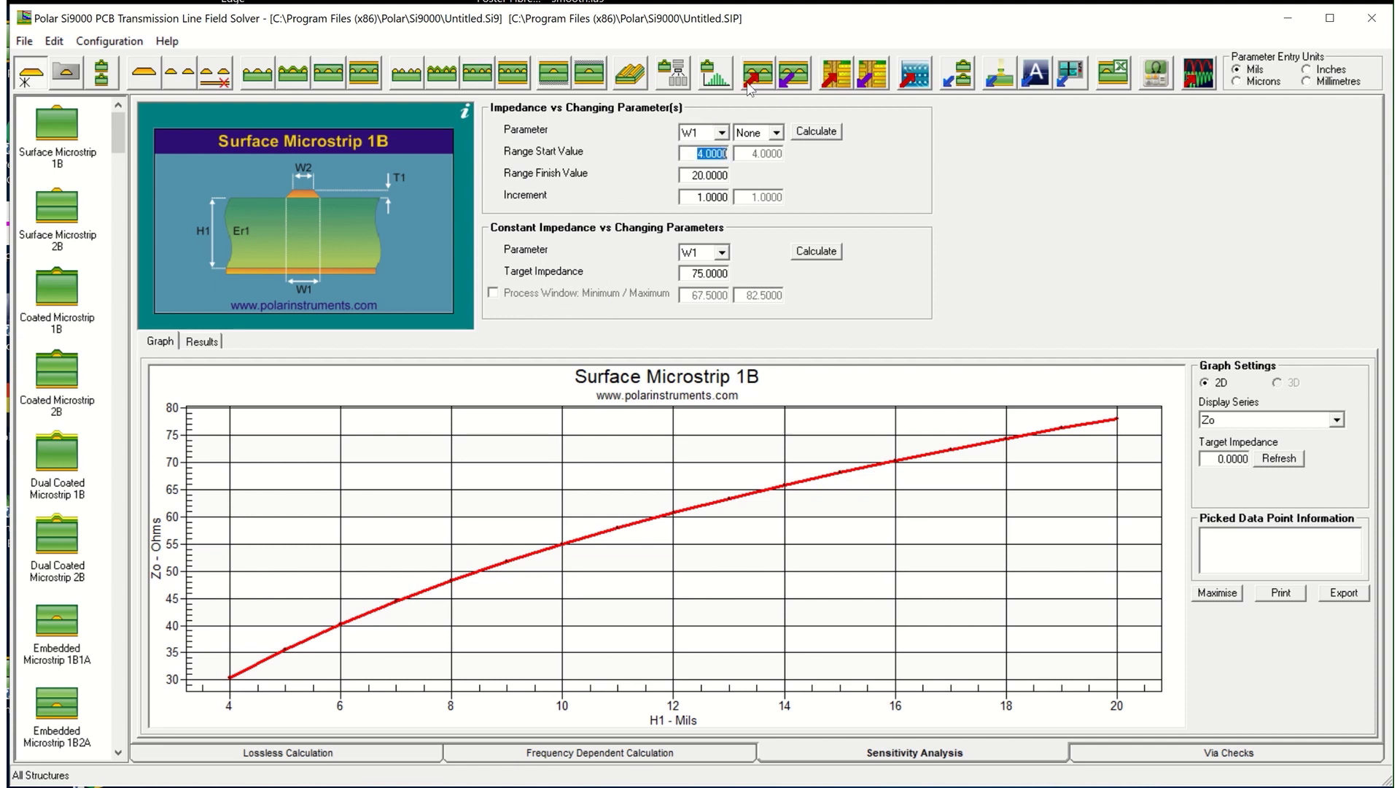
pyautogui.write('10')
pyautogui.moveTo(698, 200); pyautogui.dragTo(729, 199)
pyautogui.write('0.5')
pyautogui.click(814, 133)
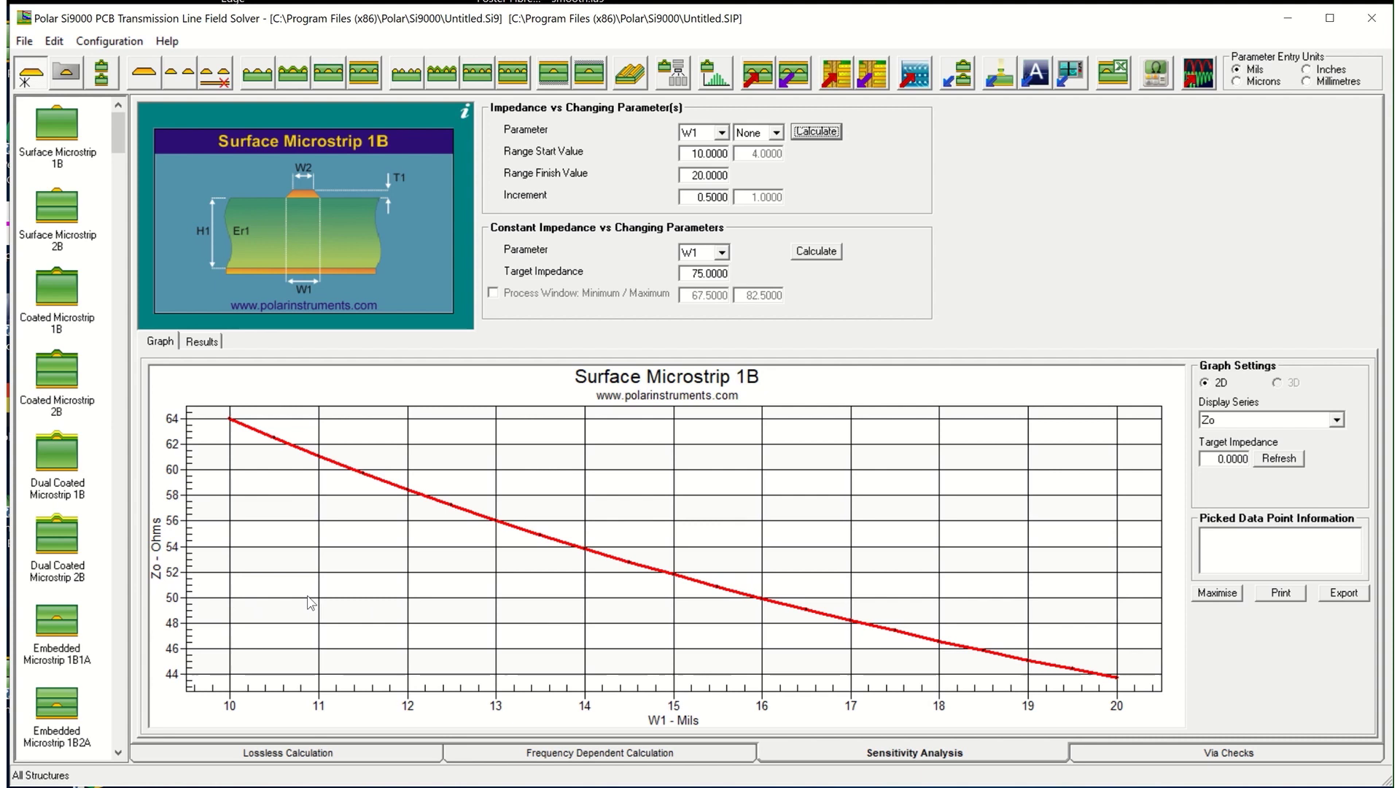
# - Pick the W1 curve point at 16 mils, which reads 49.942 ohms
pyautogui.click(763, 604)
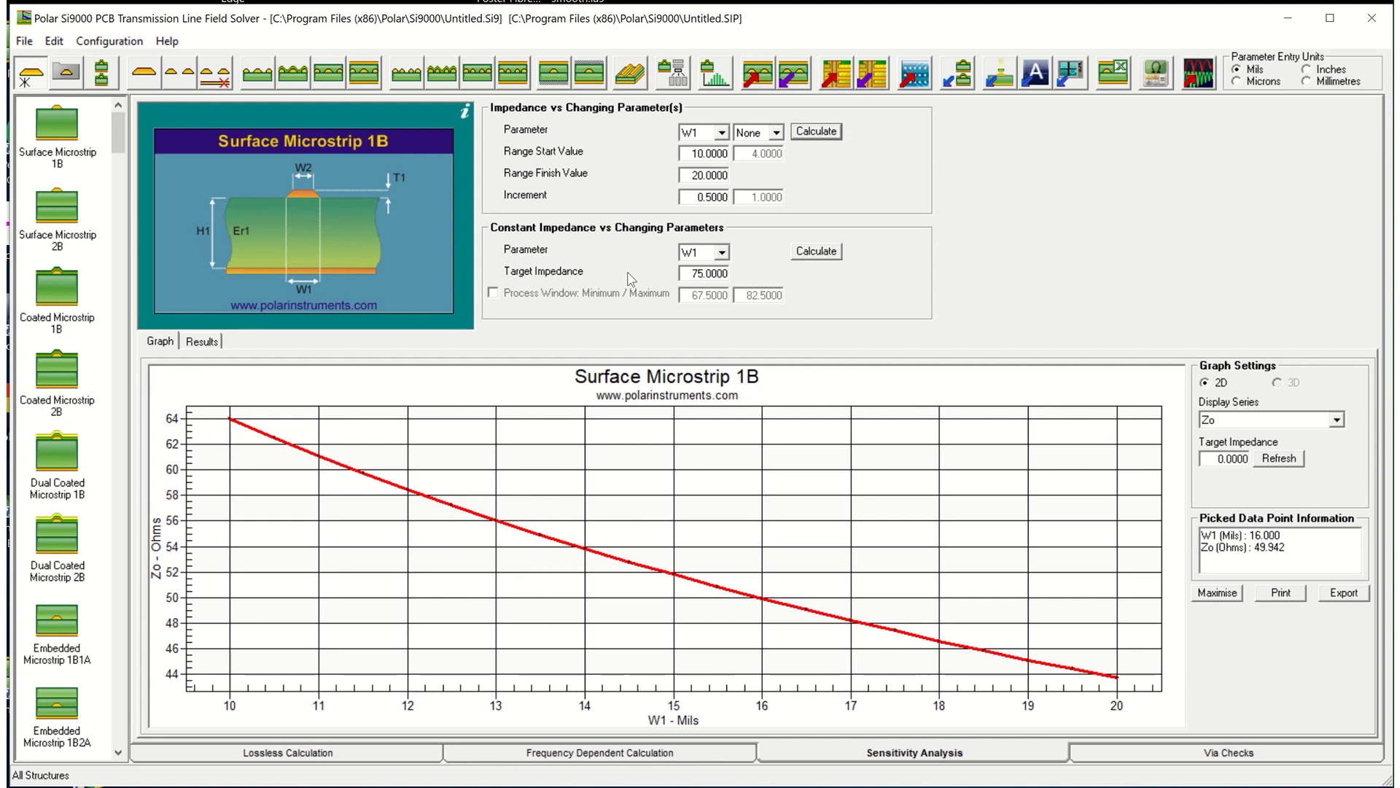
# - Switch the swept parameter to Er1 with range start 2 and finish 6.0
pyautogui.click(721, 132)
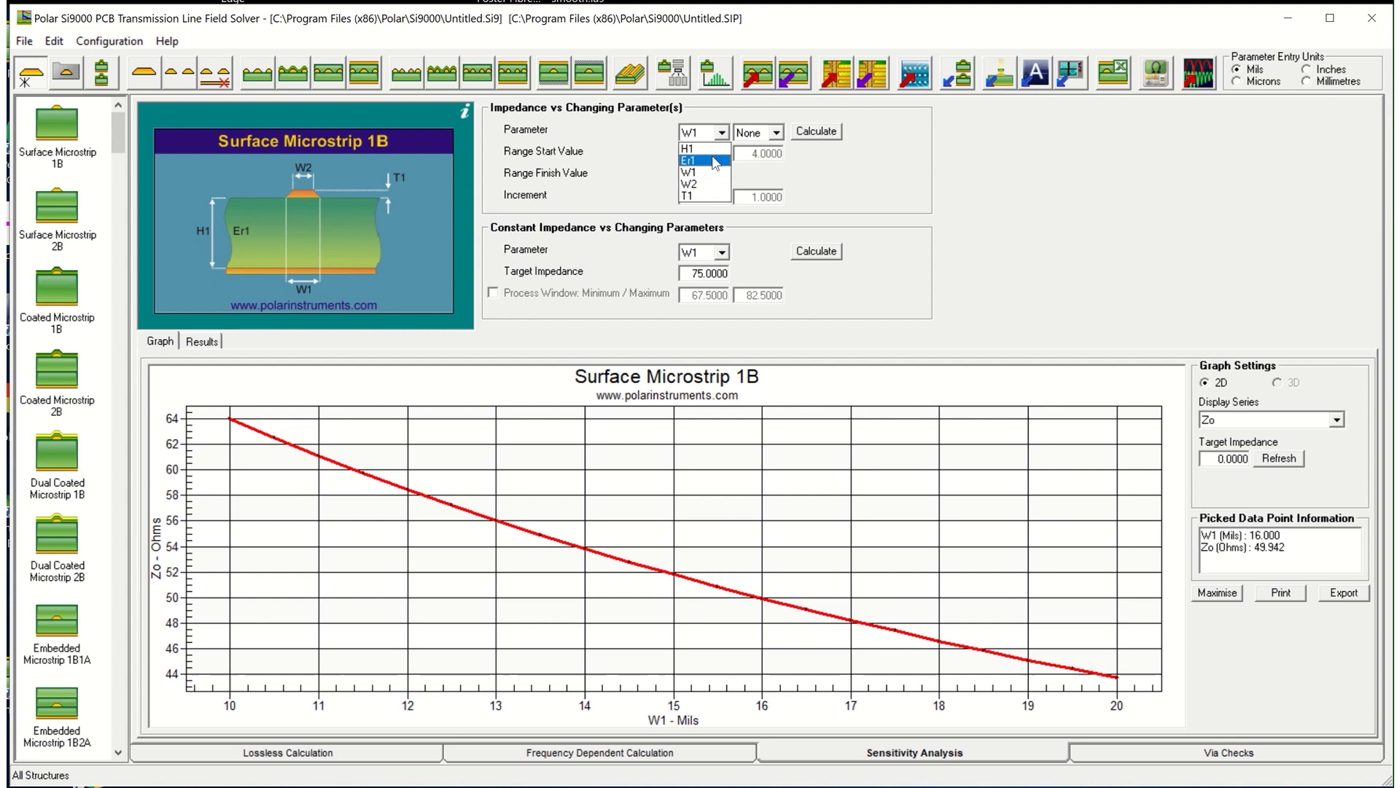
pyautogui.click(715, 160)
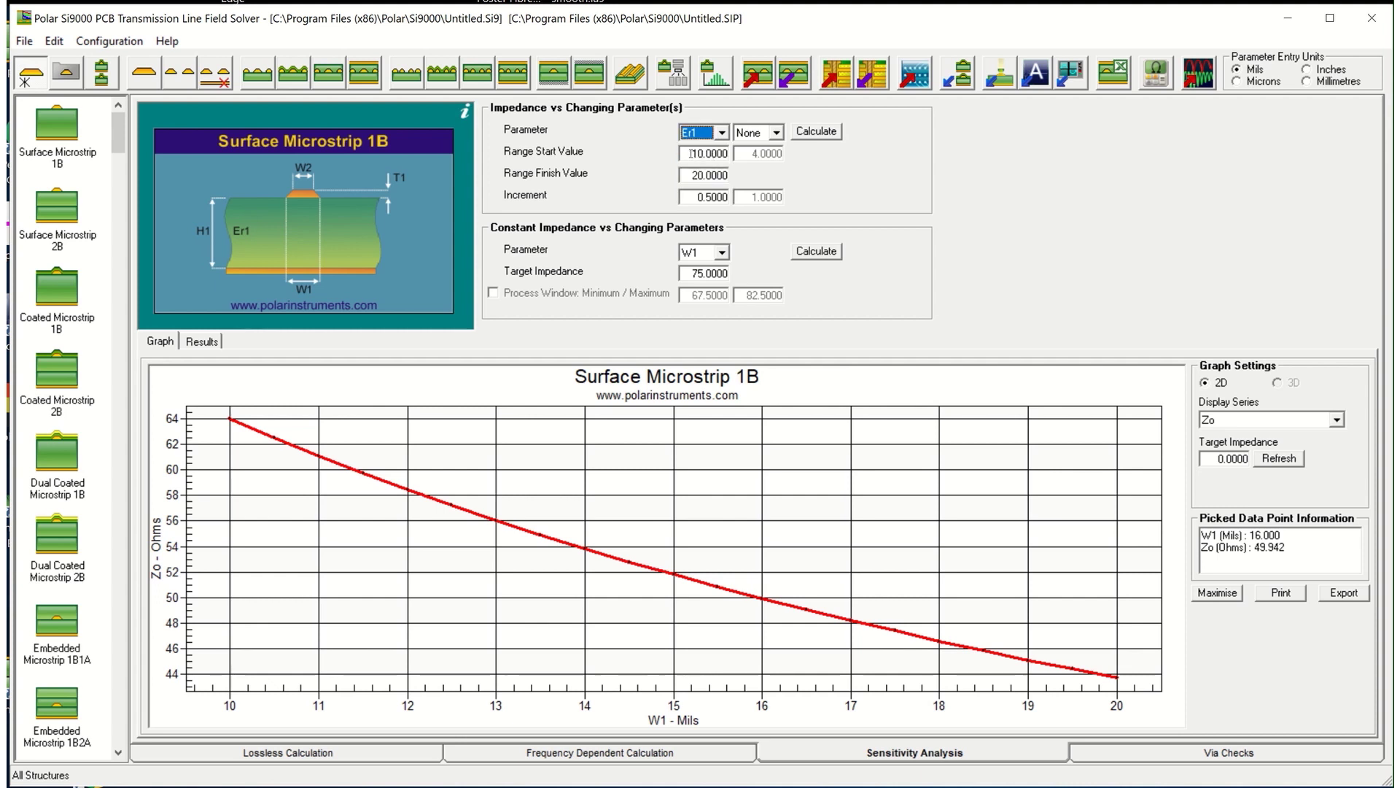
pyautogui.doubleClick(690, 153)
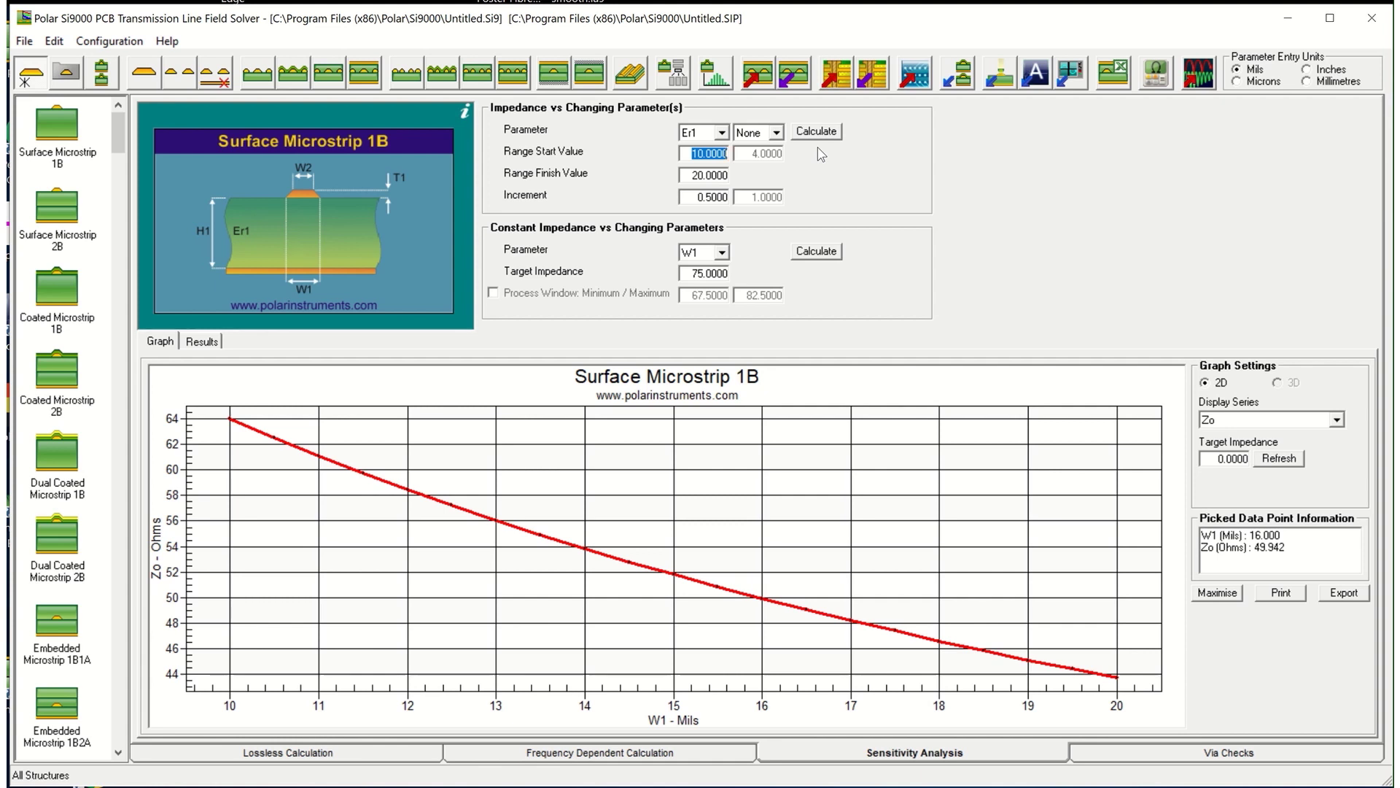
pyautogui.write('2')
pyautogui.click(692, 175)
pyautogui.doubleClick(692, 175)
pyautogui.write('6.0')
# - Calculate the Er1 sweep, showing Zo falling from about 68 to 43 ohms
pyautogui.click(810, 134)
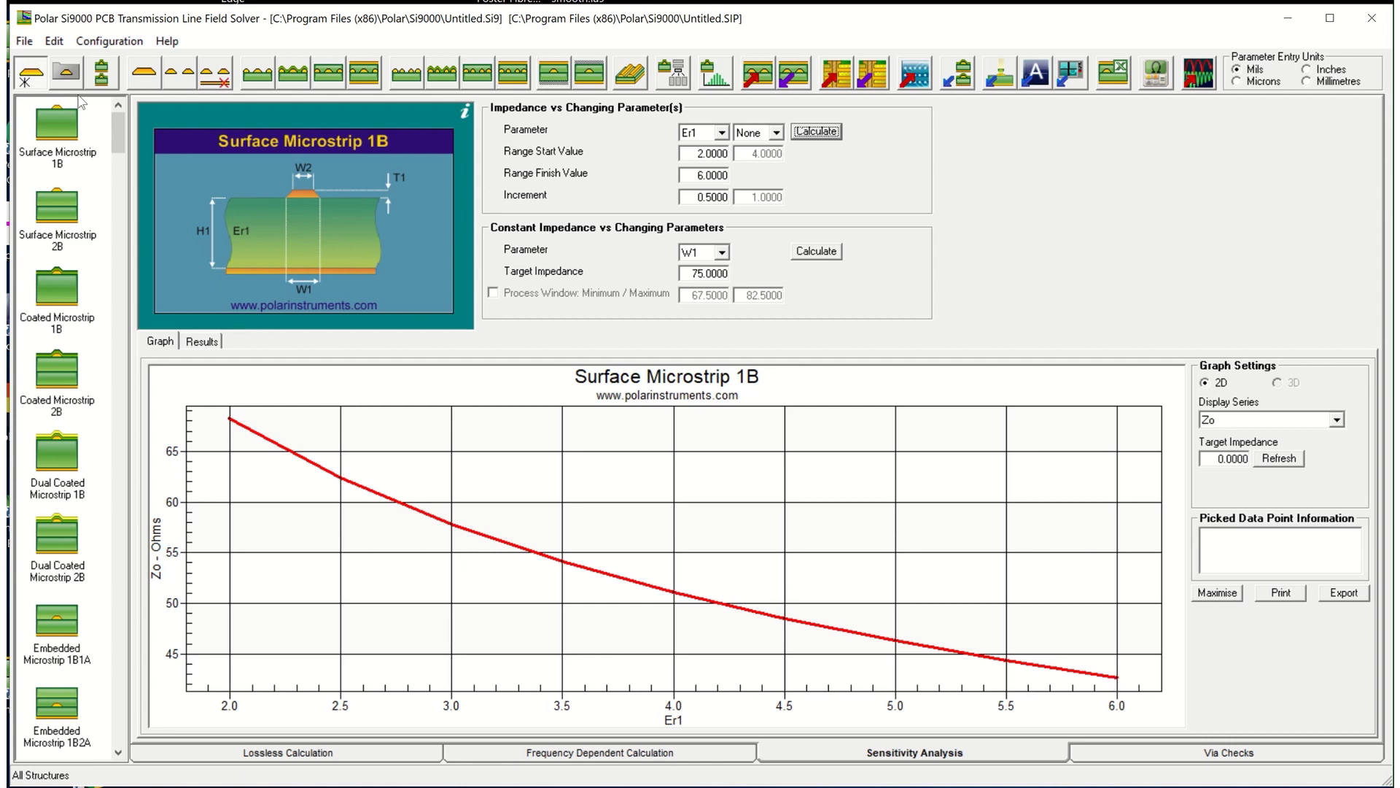
# - Sweep H1 from 10 to 20 mils with an increment of 1
pyautogui.click(721, 132)
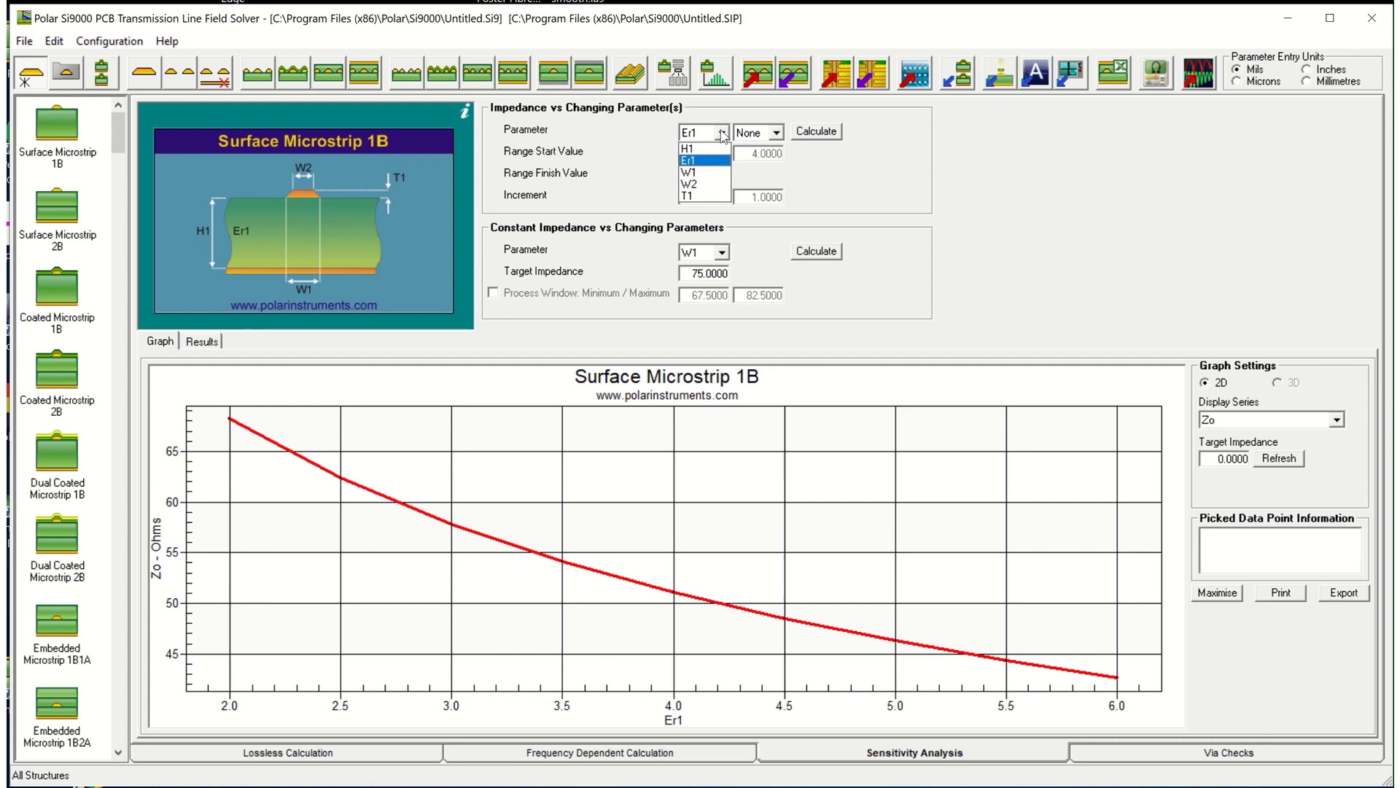
pyautogui.click(711, 147)
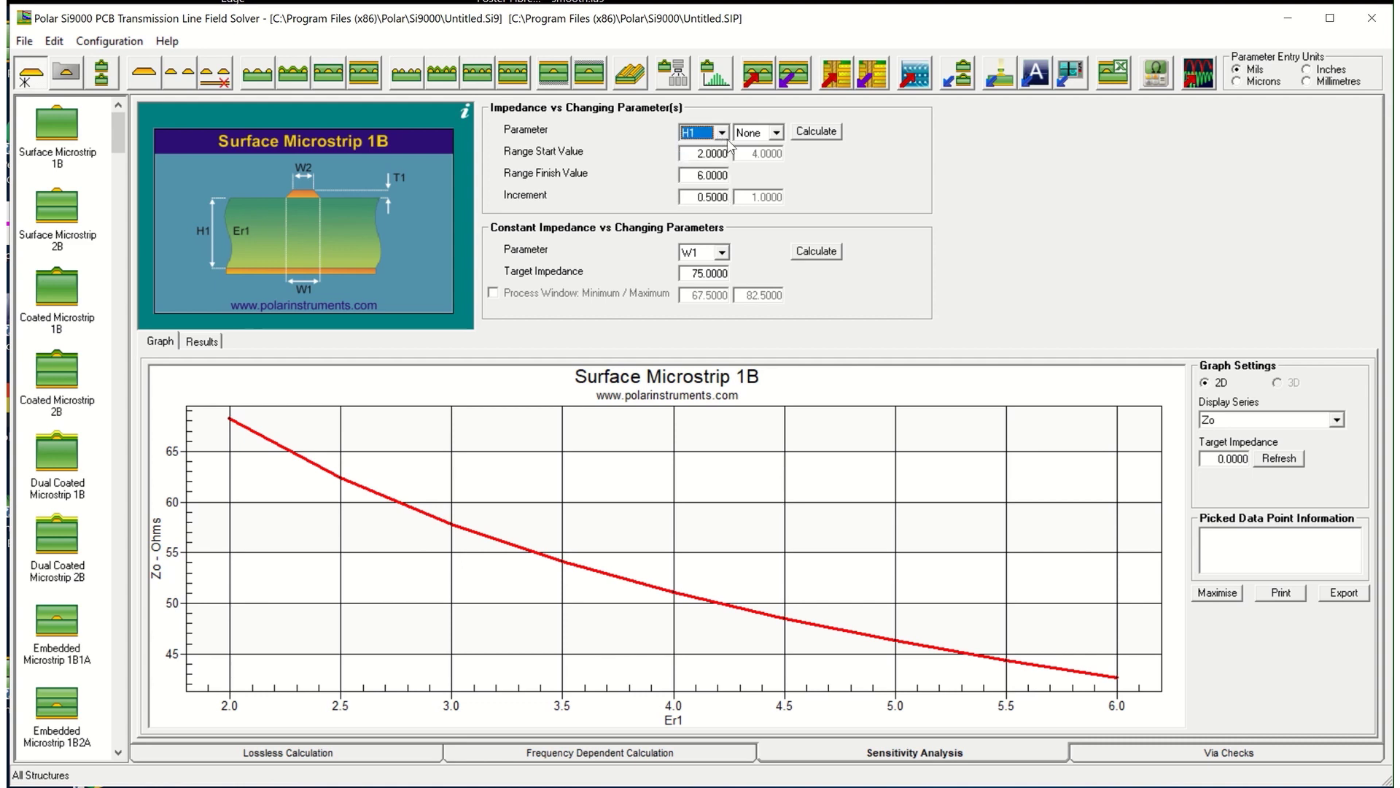
pyautogui.moveTo(693, 157); pyautogui.dragTo(727, 175)
pyautogui.write('10')
pyautogui.write('20')
pyautogui.moveTo(687, 199); pyautogui.dragTo(864, 196)
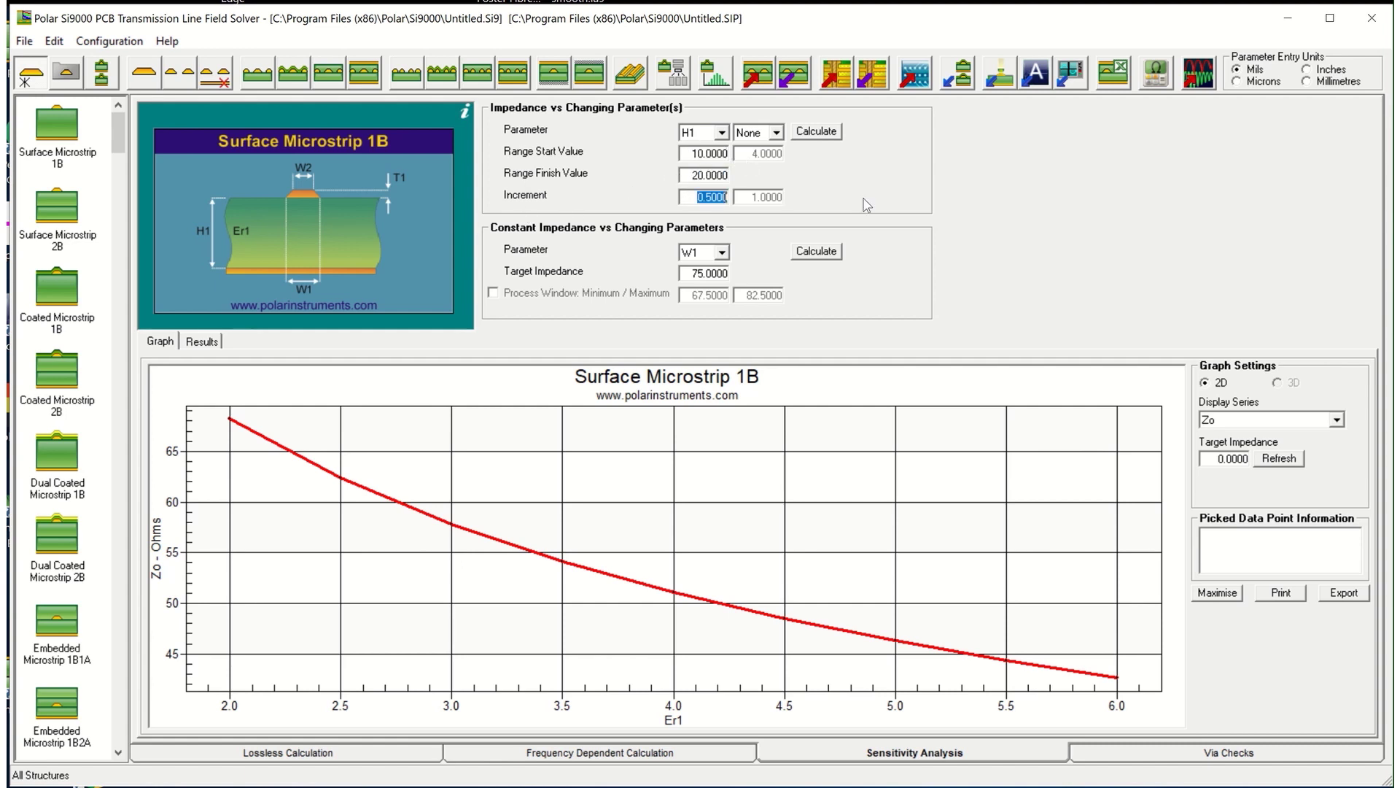
pyautogui.write('1')
# - Add W1 starting at 5 as the second swept parameter and calculate
pyautogui.click(777, 133)
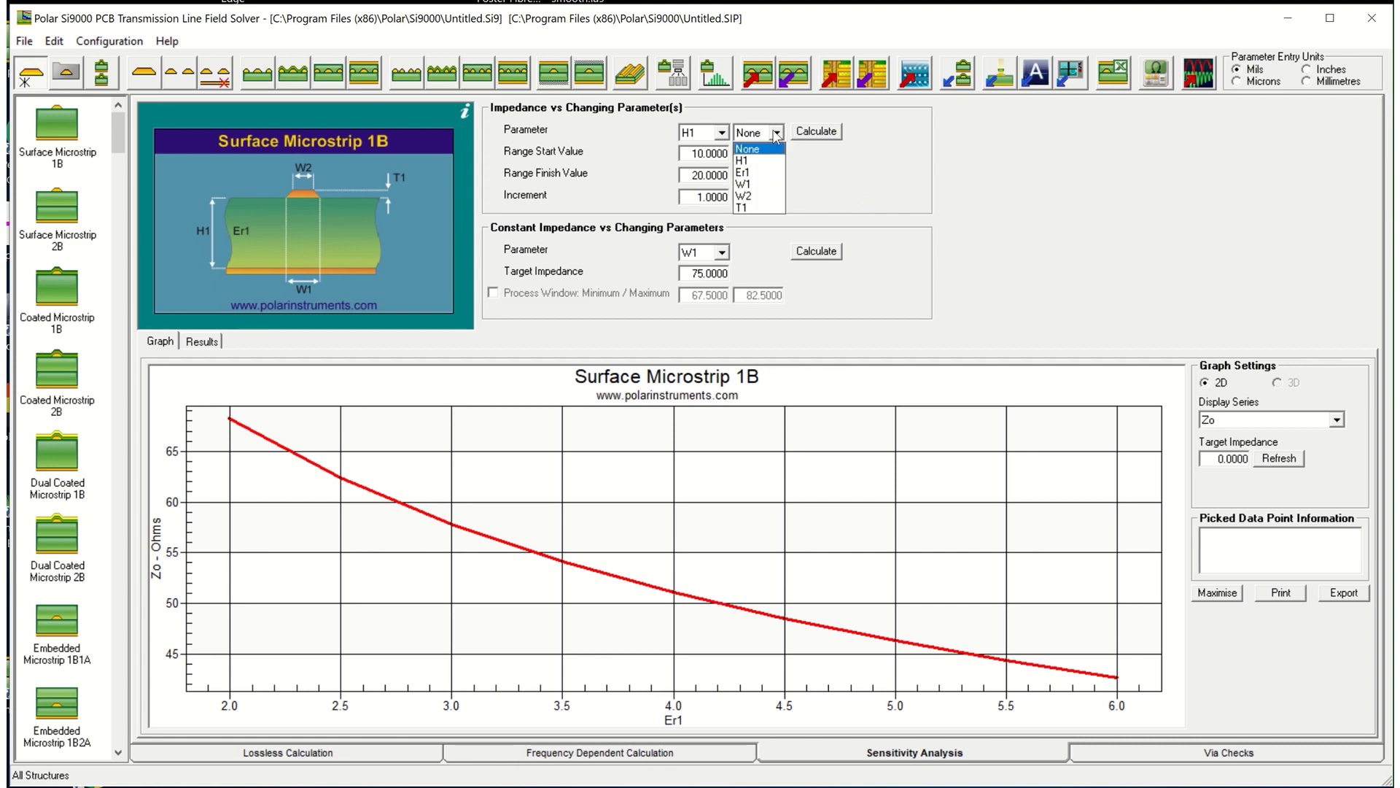
pyautogui.click(760, 187)
pyautogui.doubleClick(748, 153)
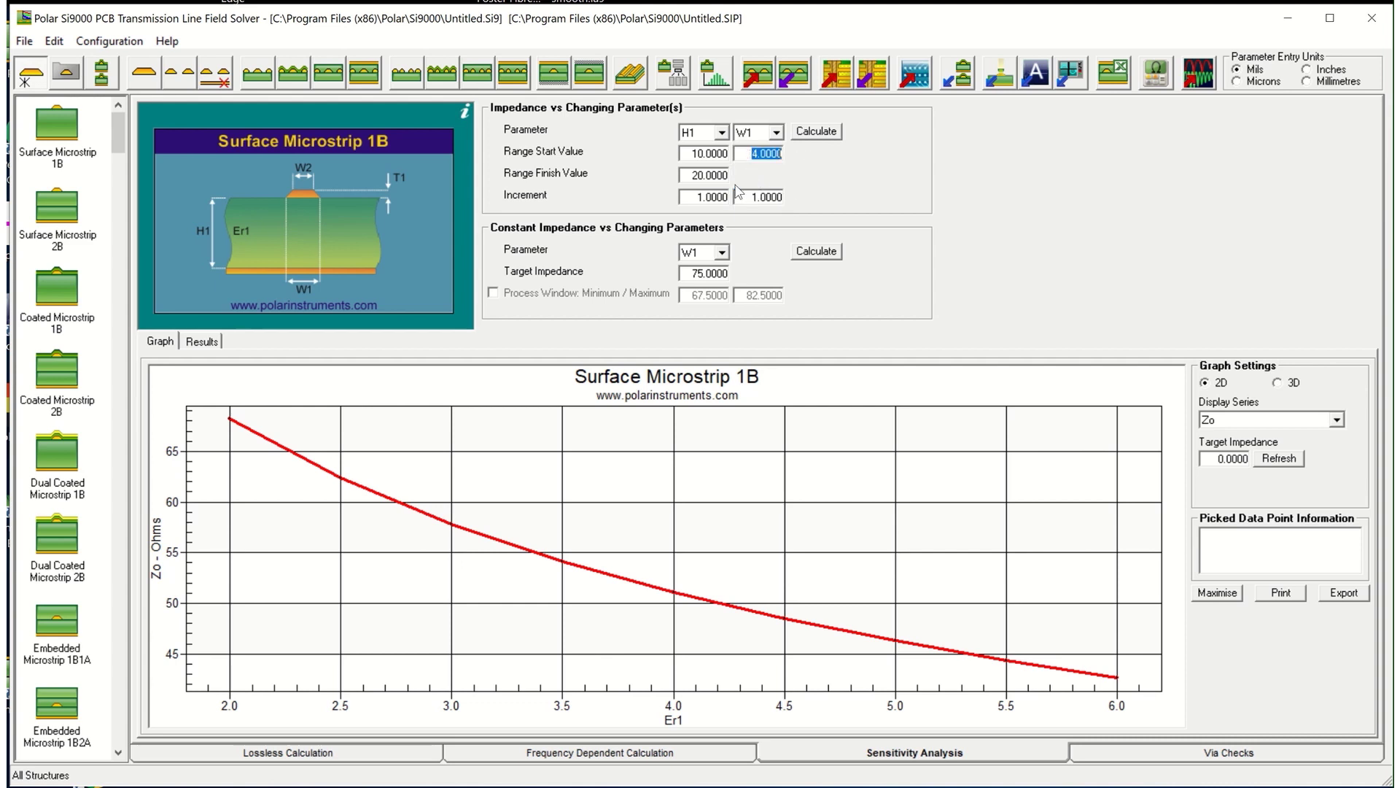
pyautogui.write('5')
pyautogui.click(814, 133)
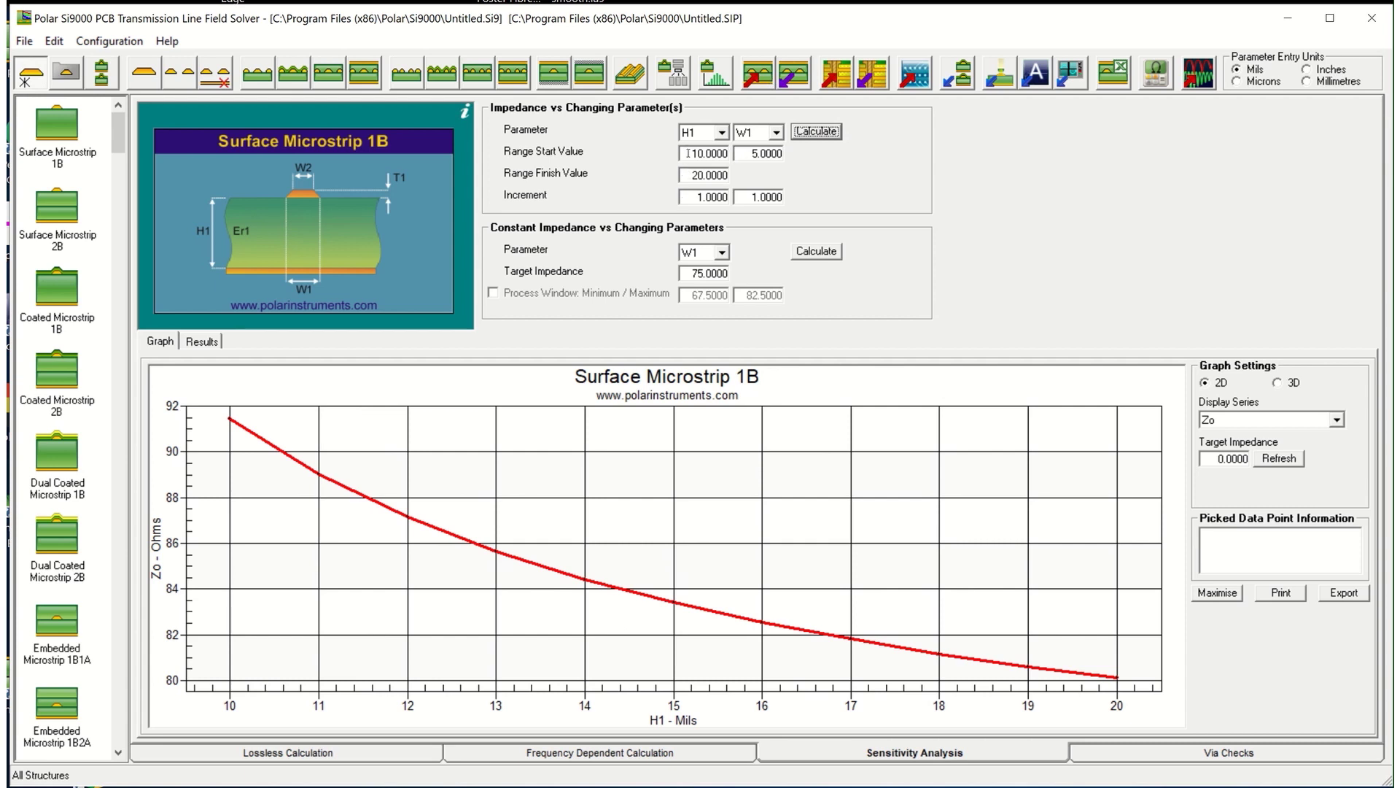
pyautogui.click(745, 195)
pyautogui.click(746, 195)
# - Plot the W1 needed for constant 50 ohms as H1 runs from 10 to 20 mils
pyautogui.click(816, 132)
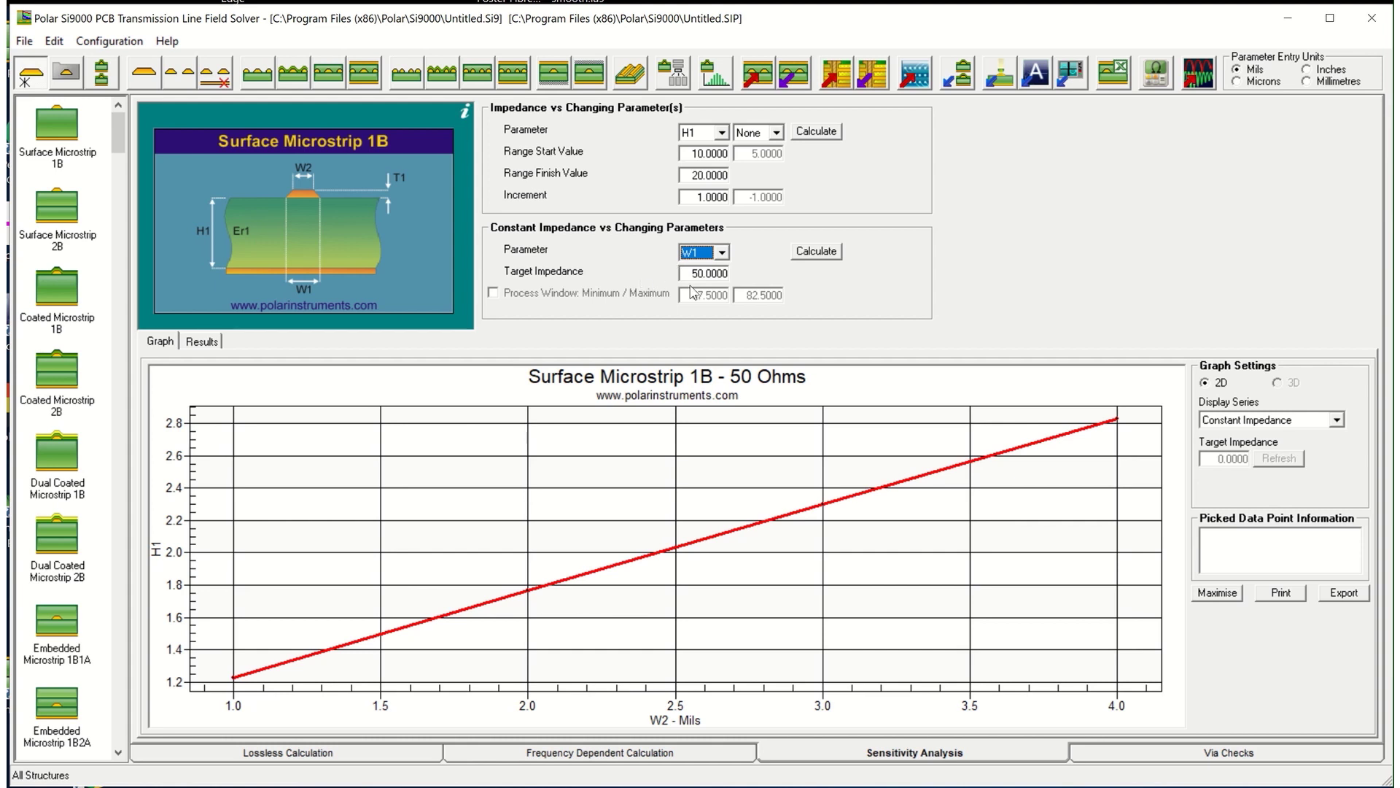
pyautogui.click(806, 253)
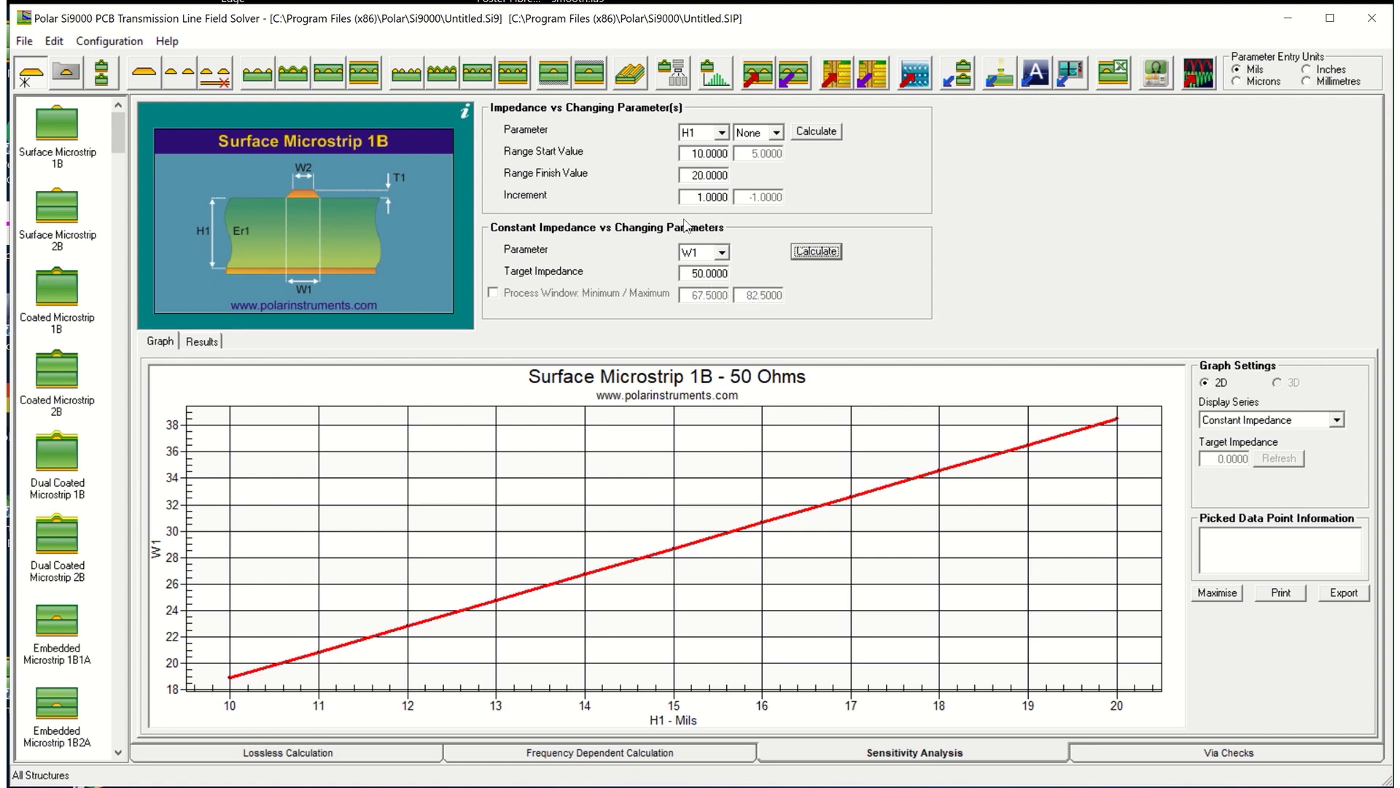
pyautogui.click(671, 75)
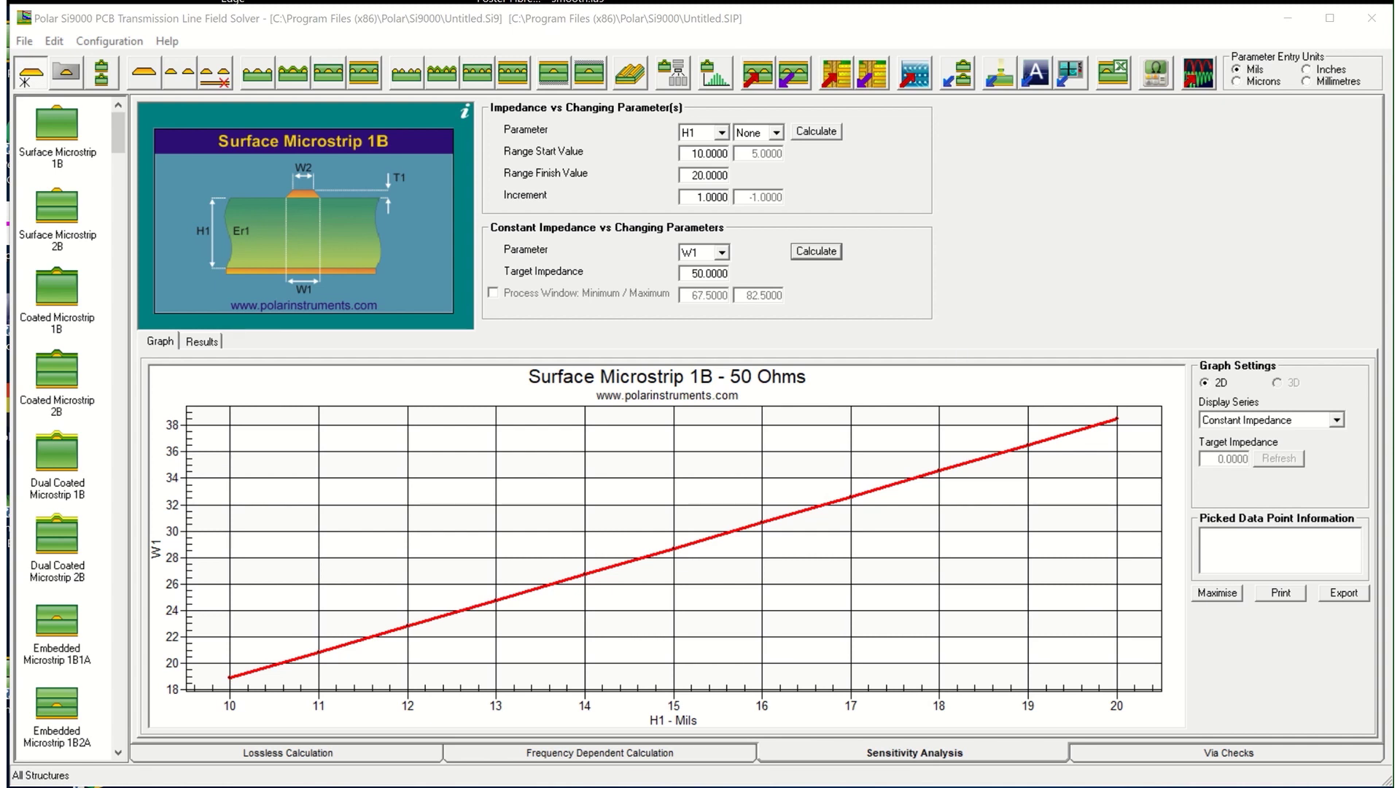
# - Set a 50 ohm target with 5 ohm tolerance and solve H1 for 45/50/55 ohms
pyautogui.moveTo(219, 0); pyautogui.dragTo(754, 119)
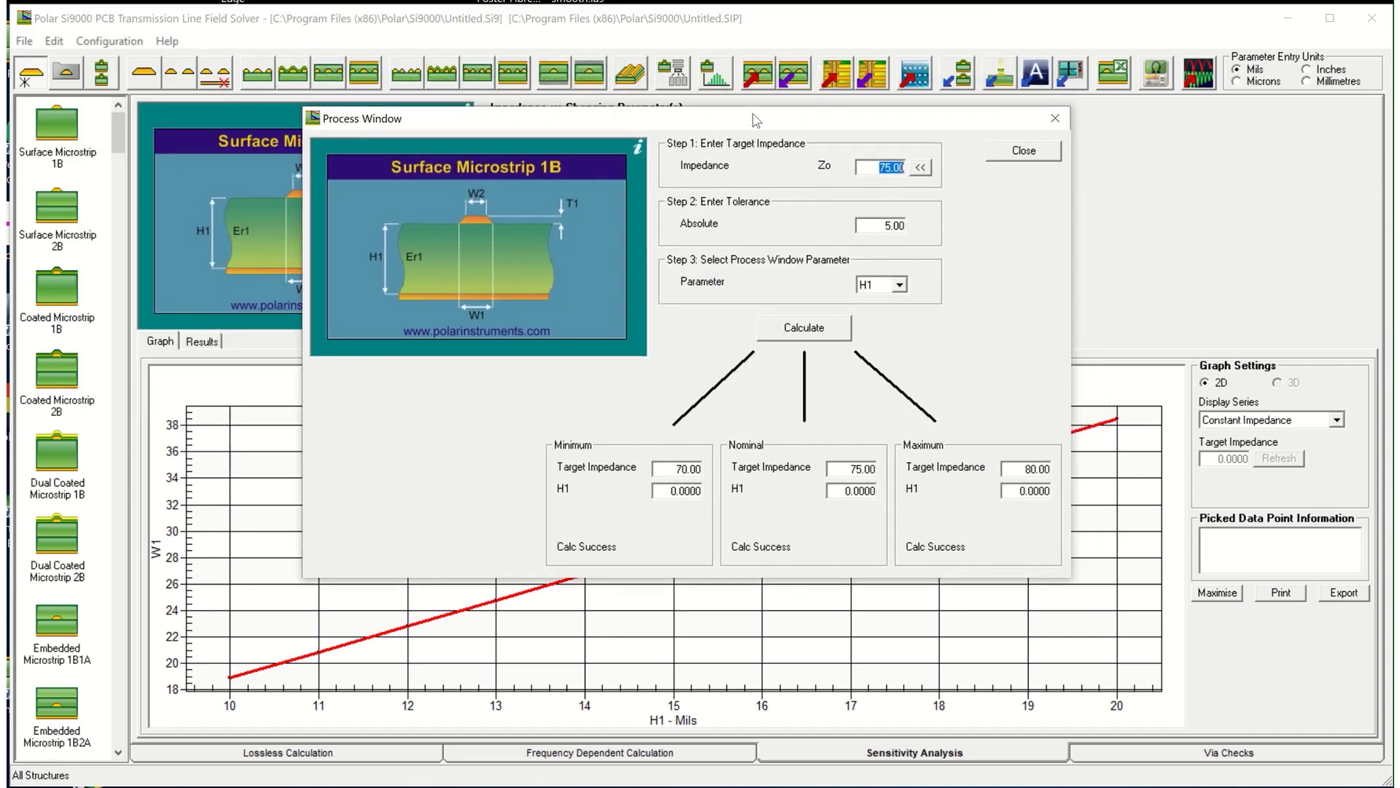
pyautogui.click(842, 472)
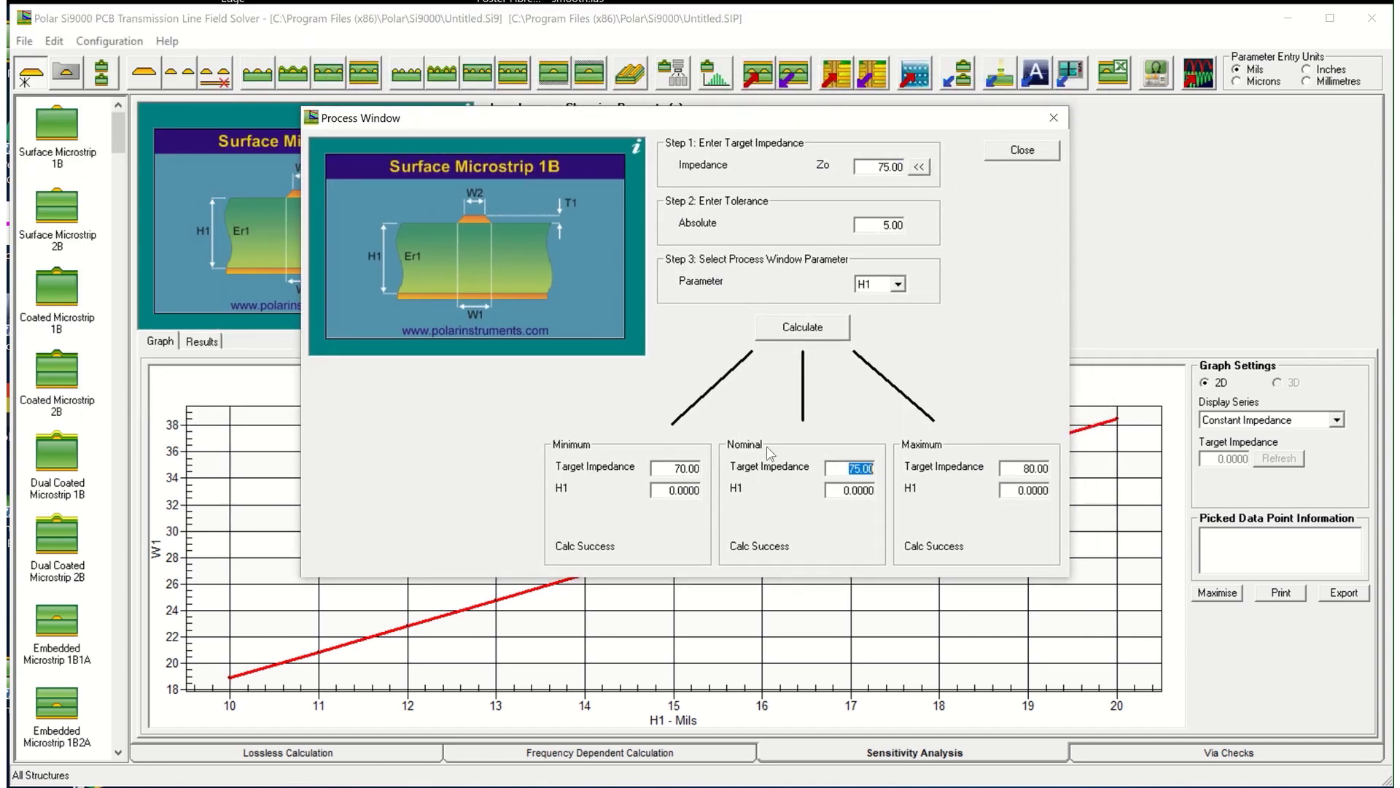
pyautogui.write('50')
pyautogui.moveTo(858, 167); pyautogui.dragTo(912, 167)
pyautogui.write('50')
pyautogui.click(808, 332)
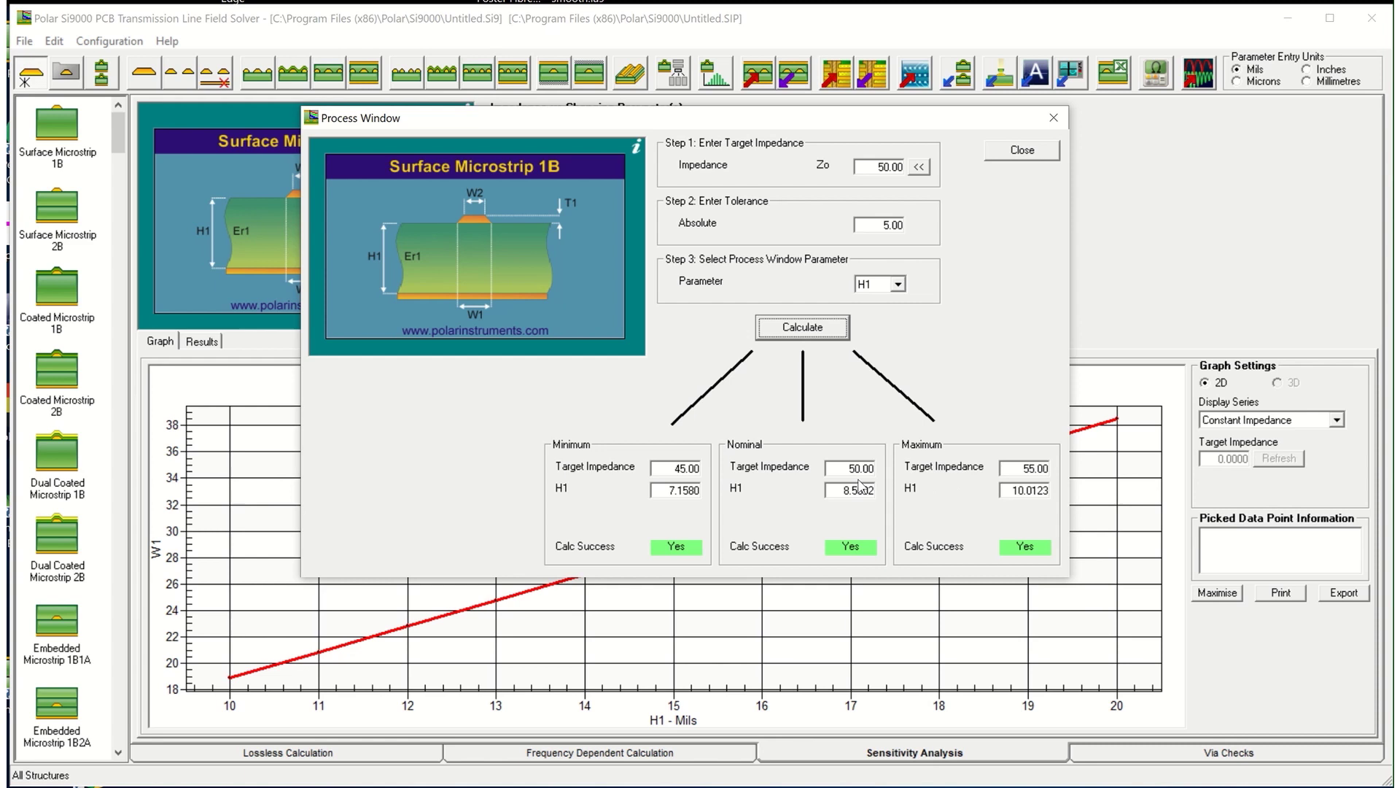
# - Run the process window calculation on W1 for 45, 50 and 55 ohms, then close it
pyautogui.click(897, 286)
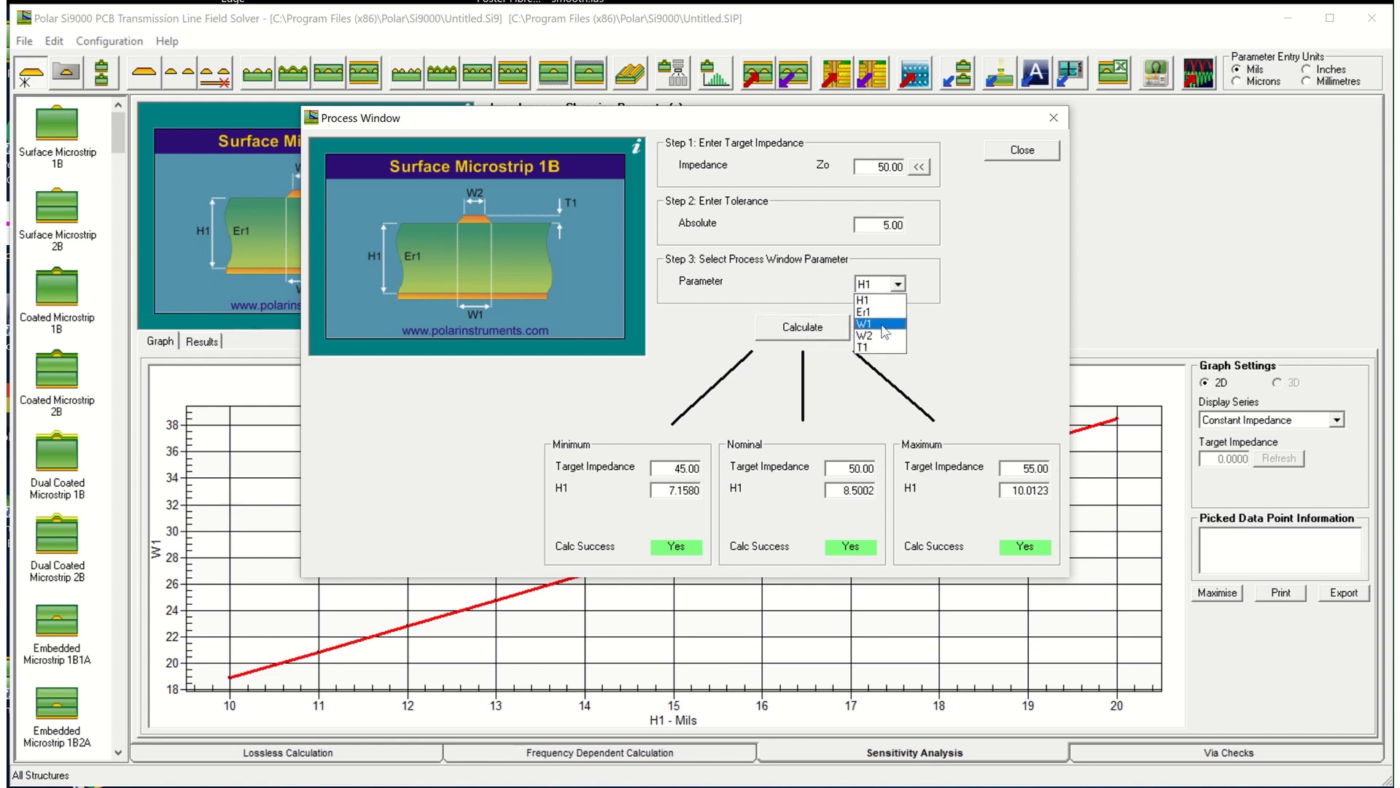
pyautogui.click(882, 324)
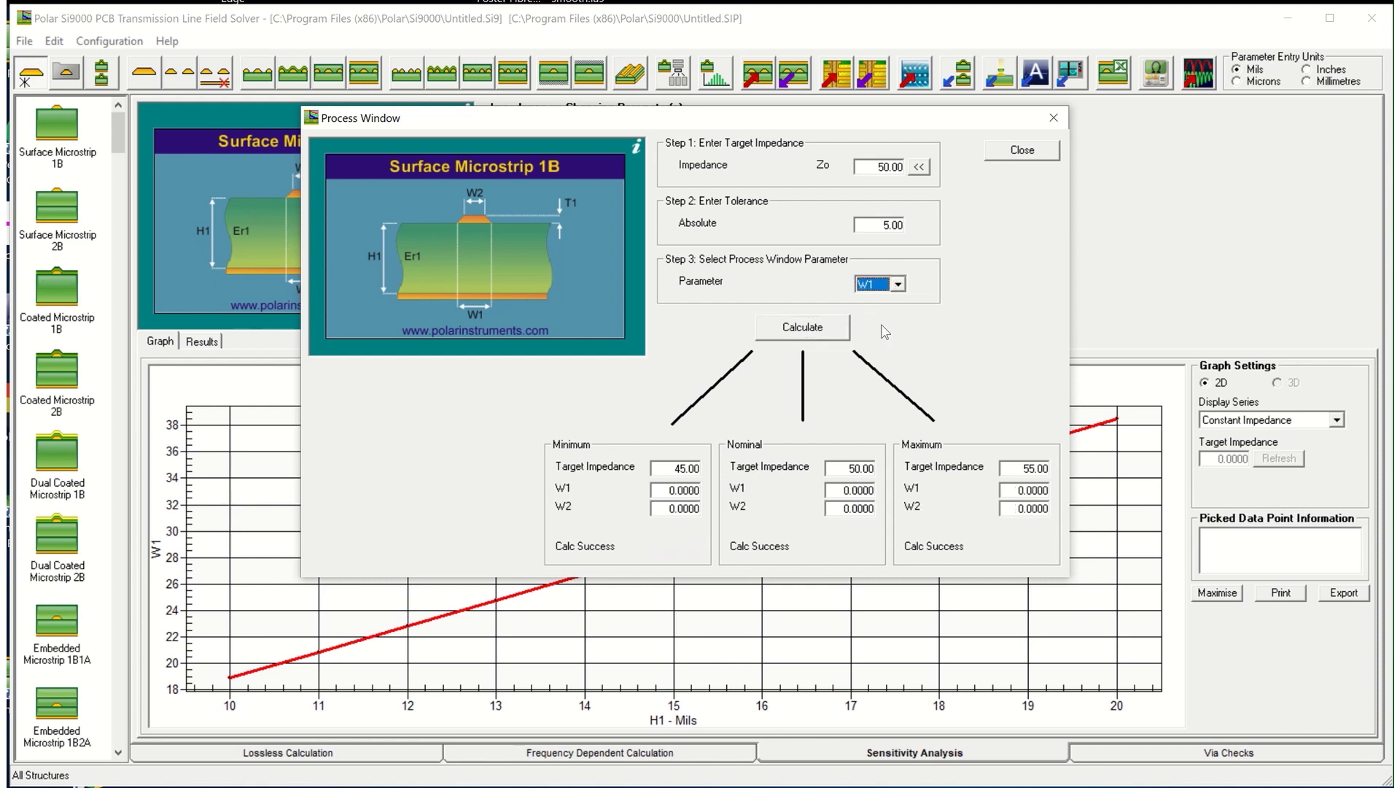
pyautogui.click(804, 330)
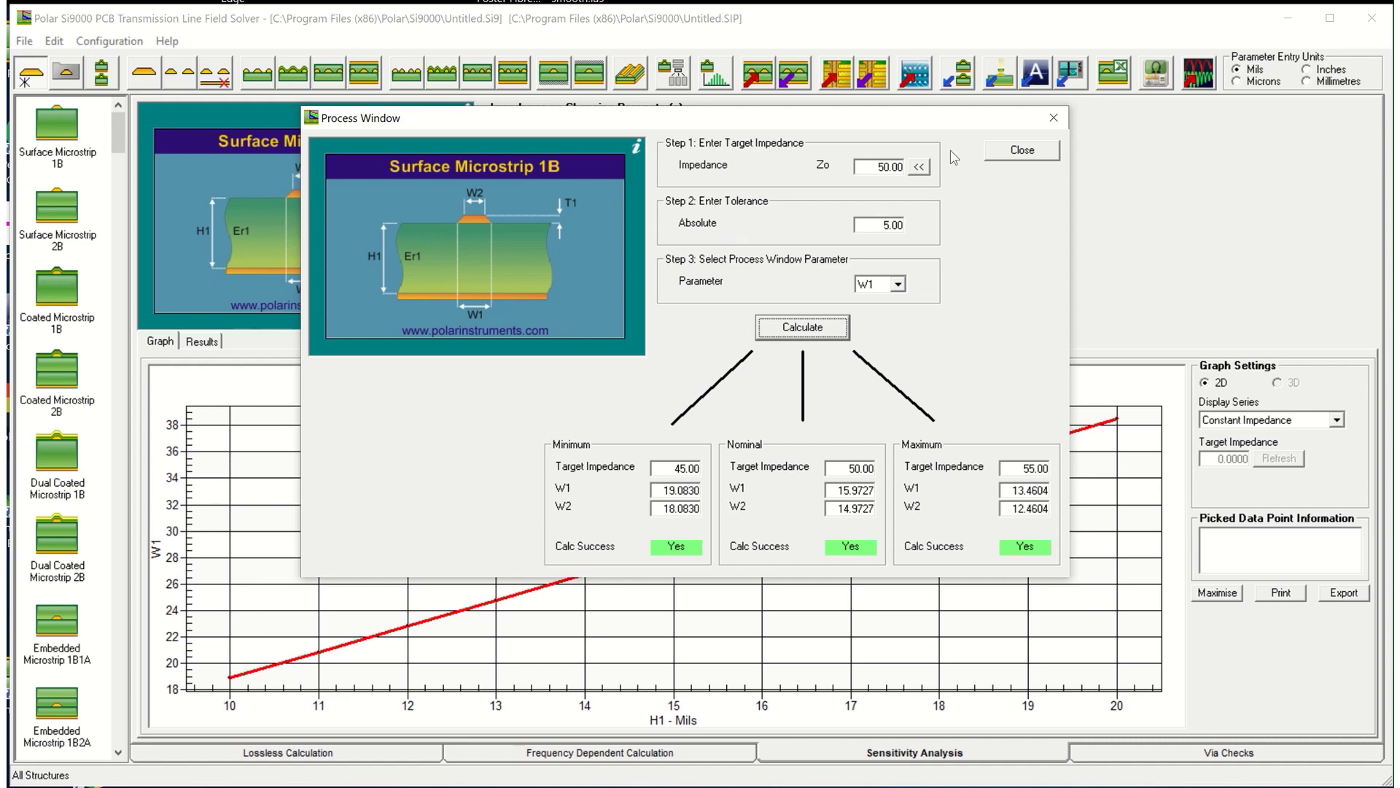
pyautogui.click(1029, 155)
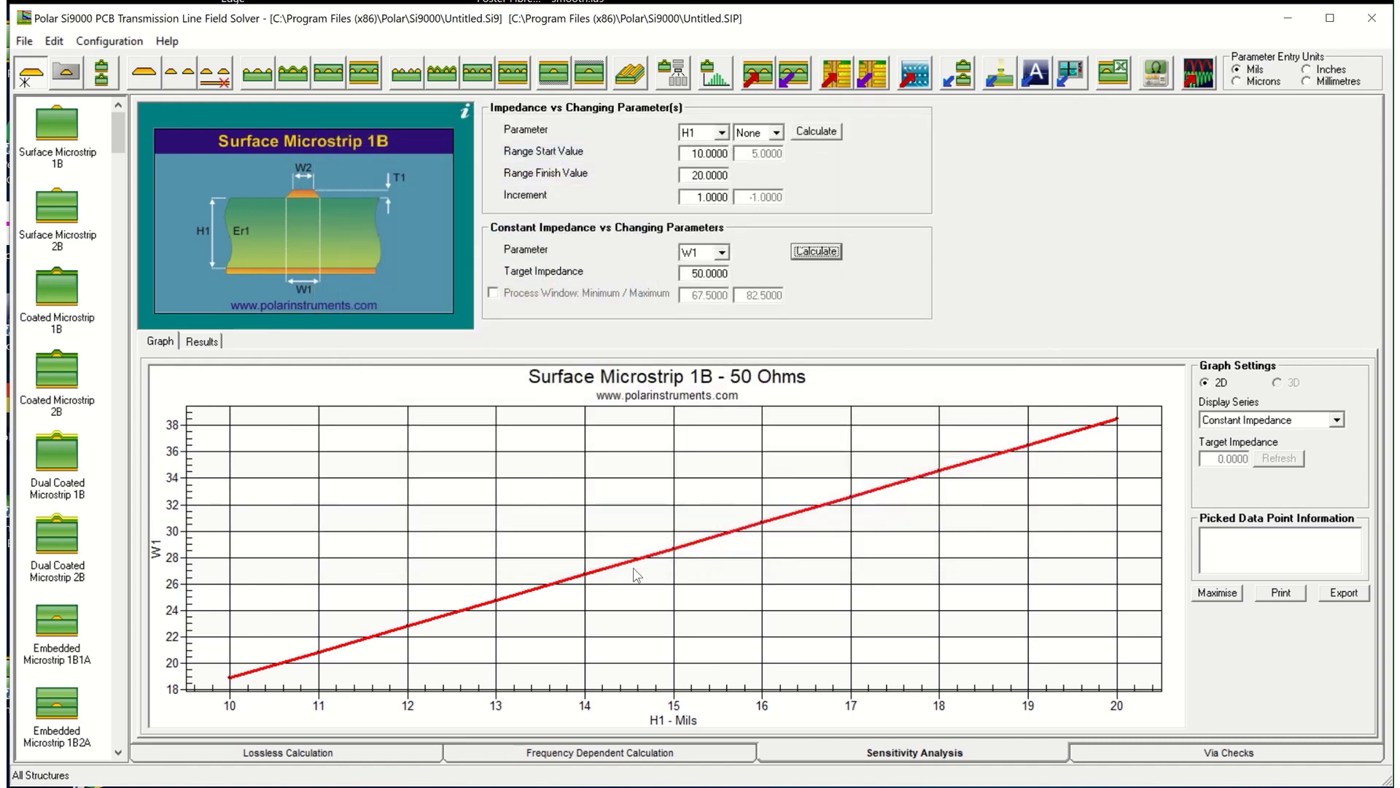
# - Enable minimum/maximum process window lines at 45 and 55 ohms and calculate the constant-impedance curves
pyautogui.click(494, 294)
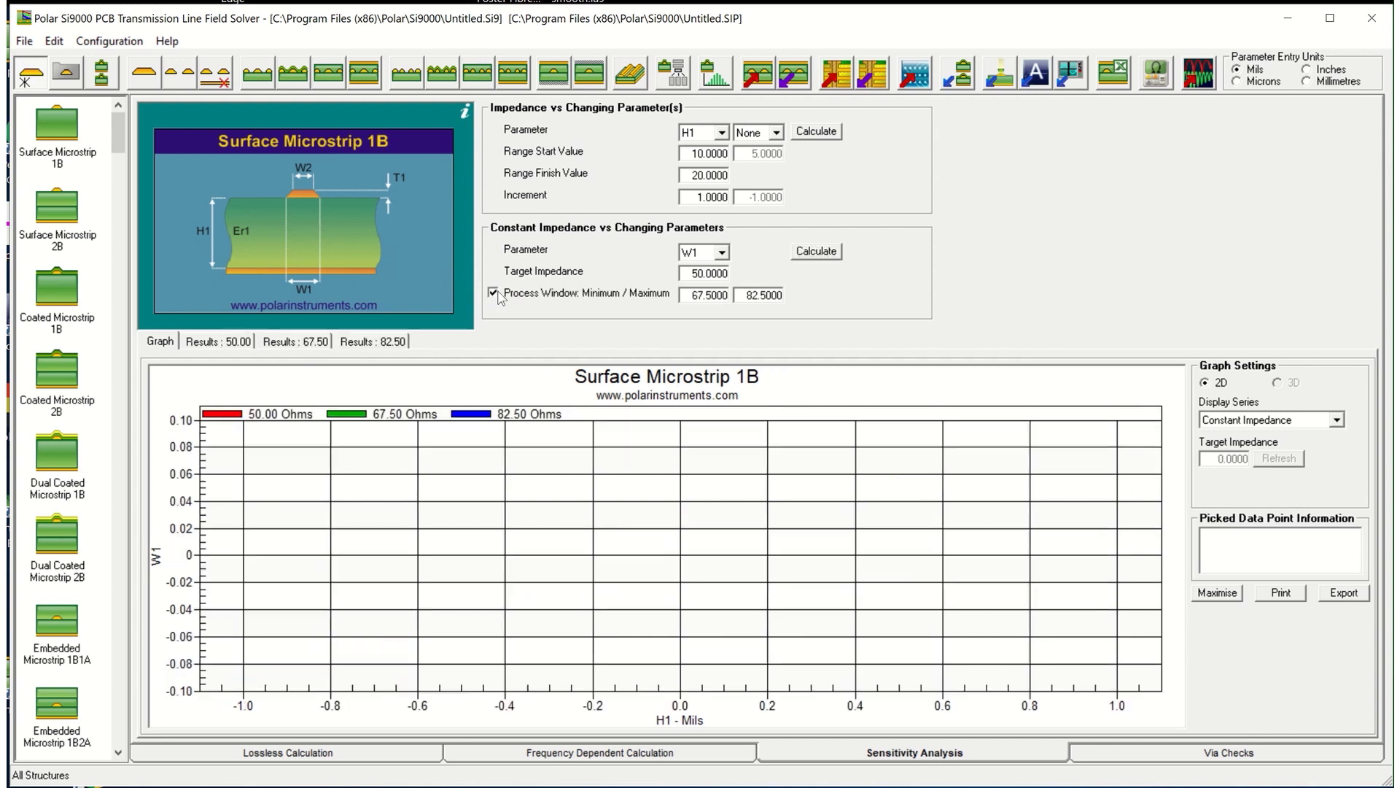
pyautogui.doubleClick(693, 294)
pyautogui.write('45')
pyautogui.doubleClick(747, 295)
pyautogui.write('55')
pyautogui.click(815, 253)
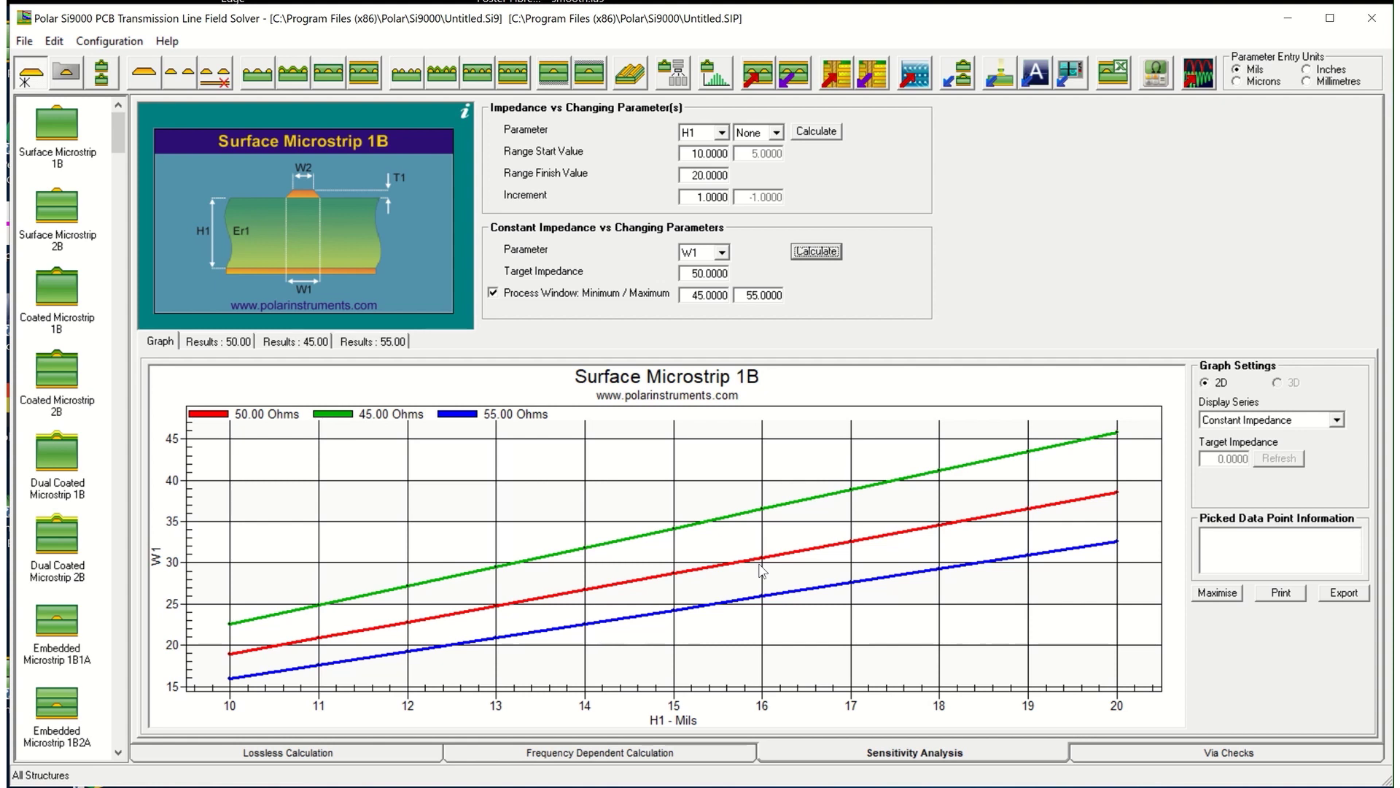
# - Review the 50, 45 and 55 ohm results tables and copy the 55 ohm results for Excel
pyautogui.click(227, 342)
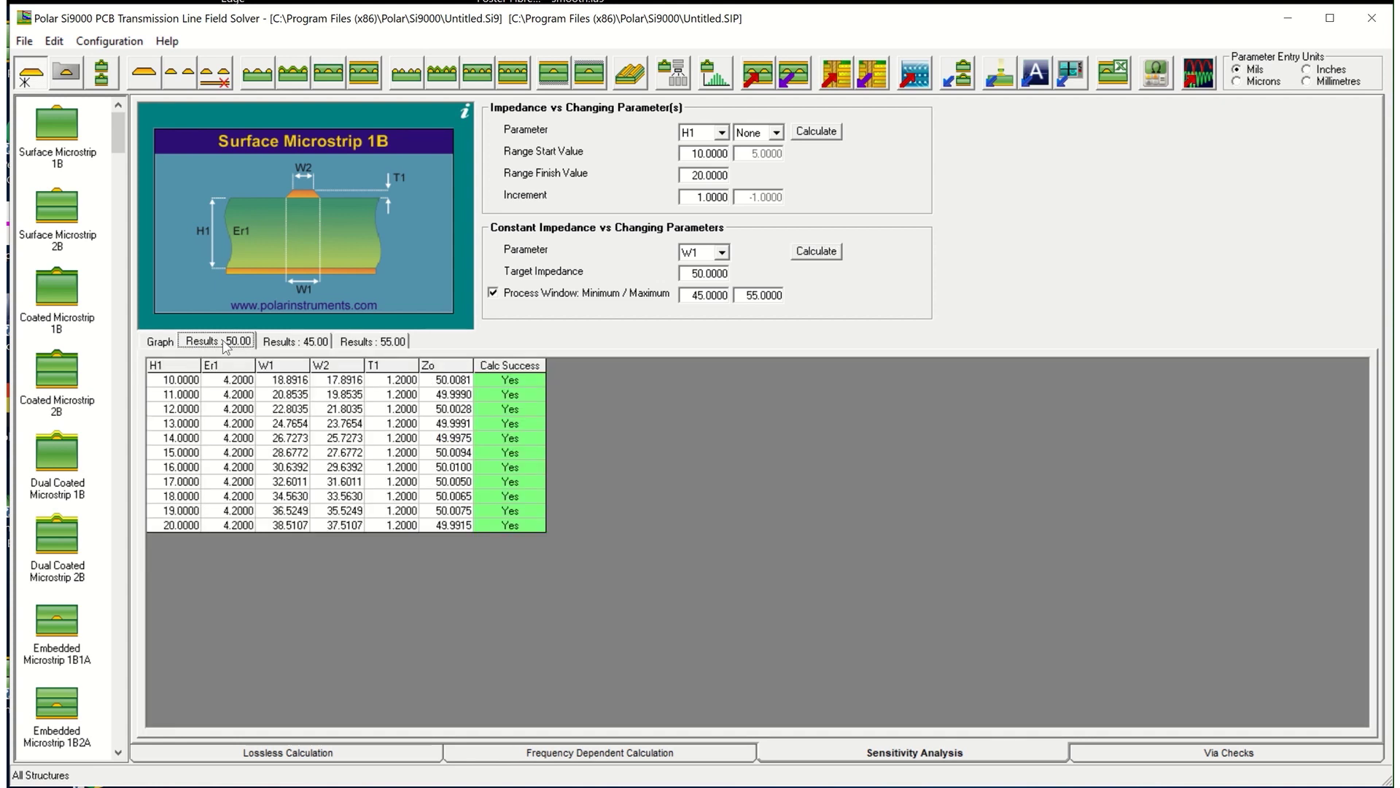
pyautogui.click(286, 342)
pyautogui.click(384, 341)
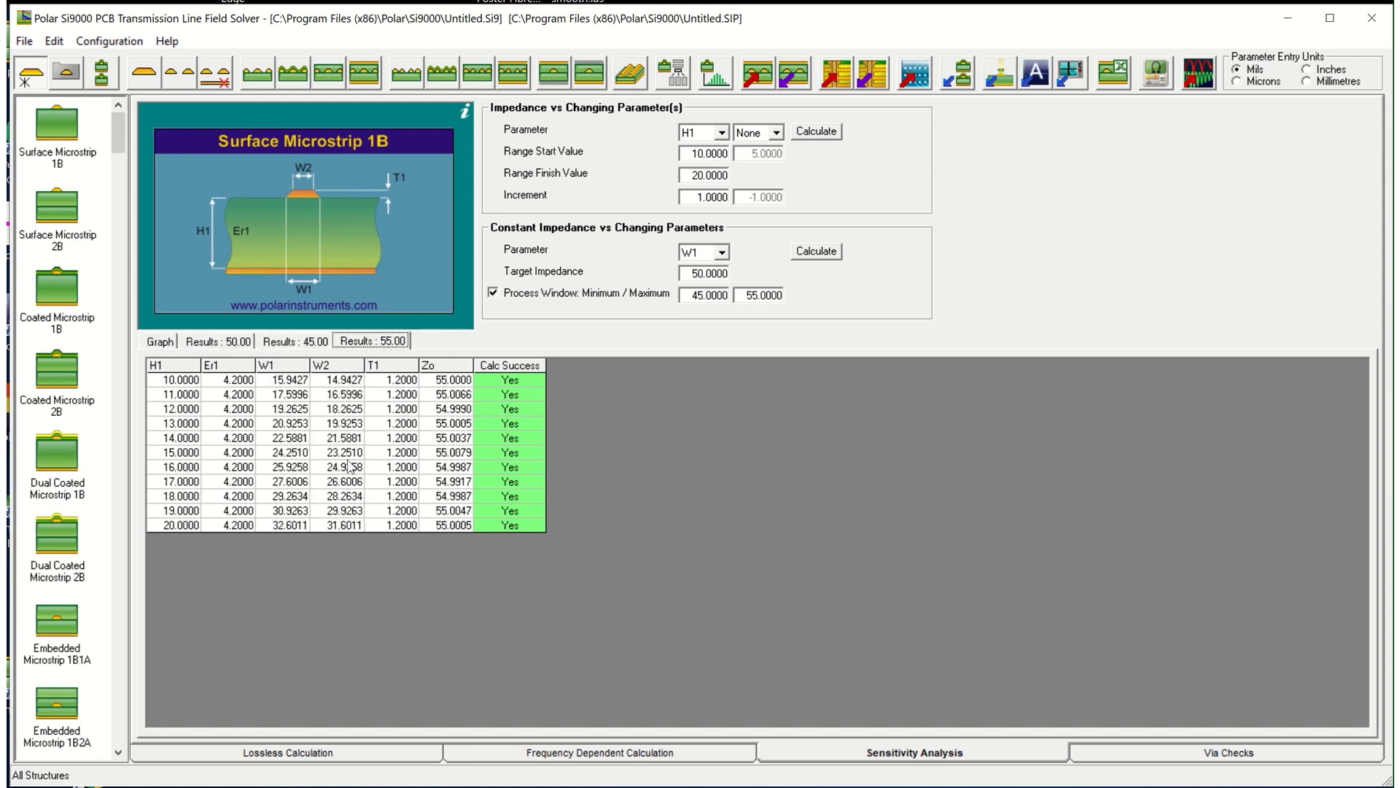
pyautogui.rightClick(348, 461)
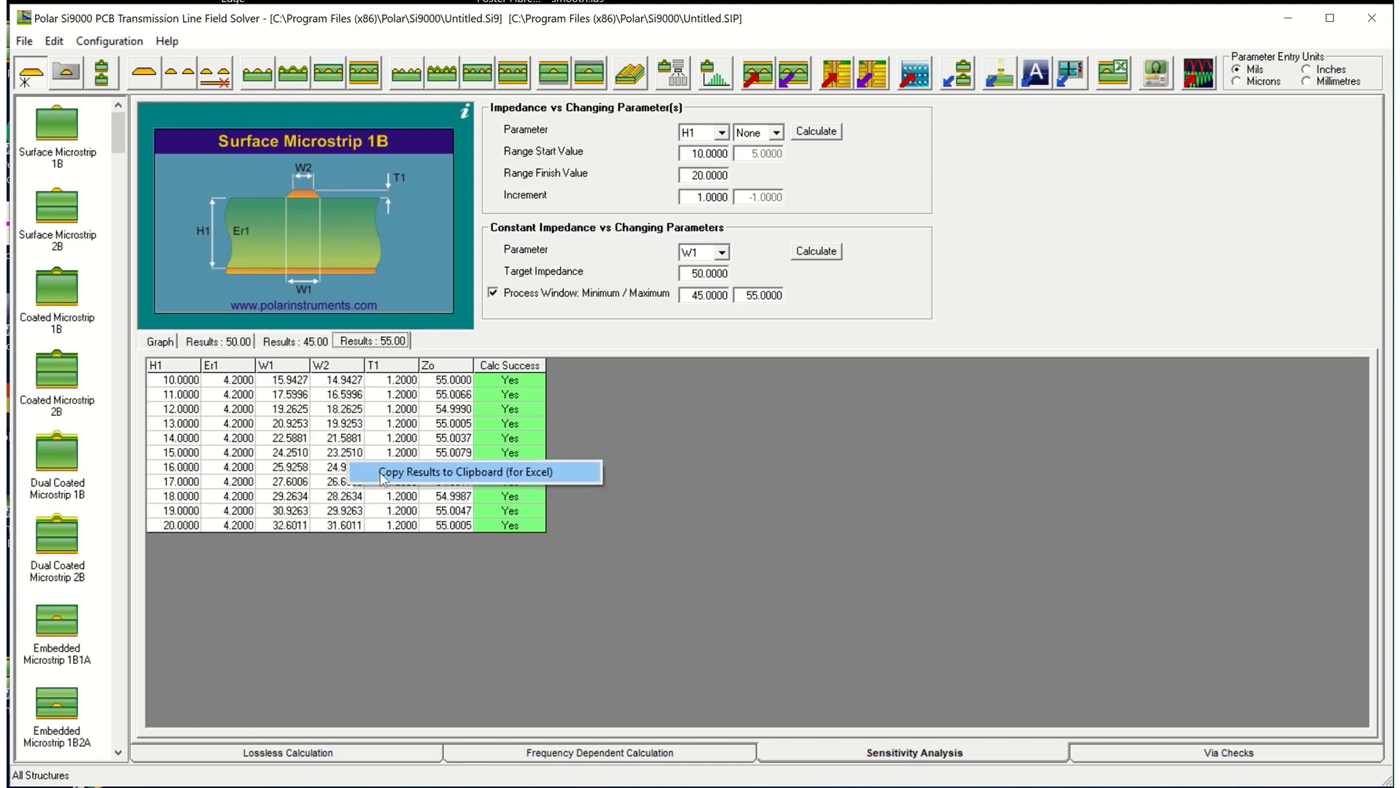
pyautogui.click(706, 483)
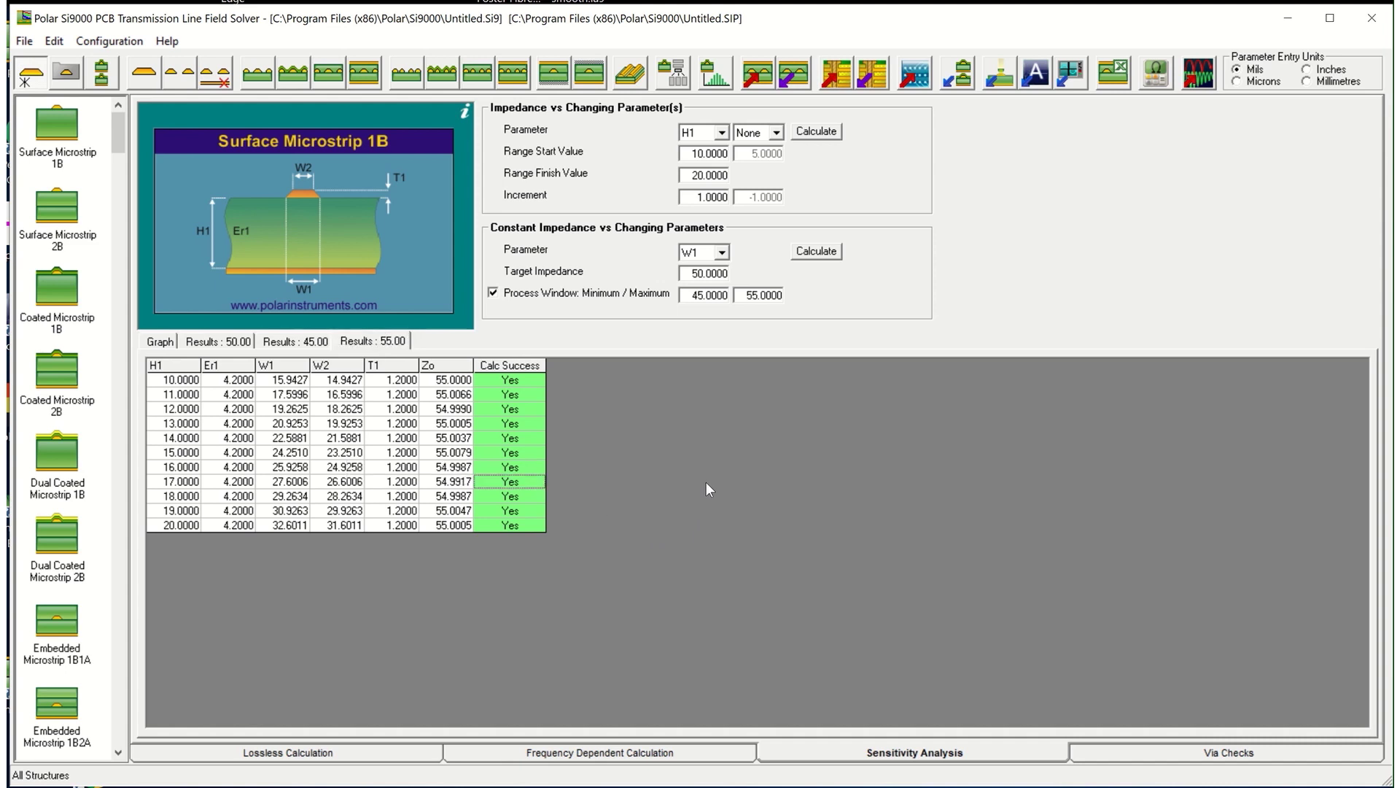